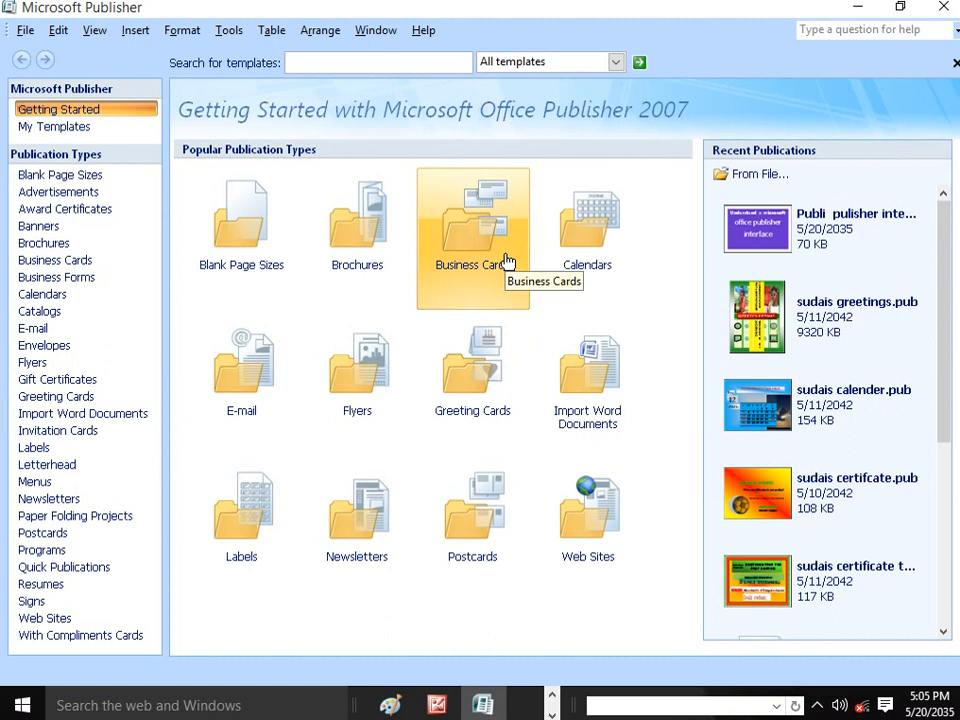
right_click(333, 15)
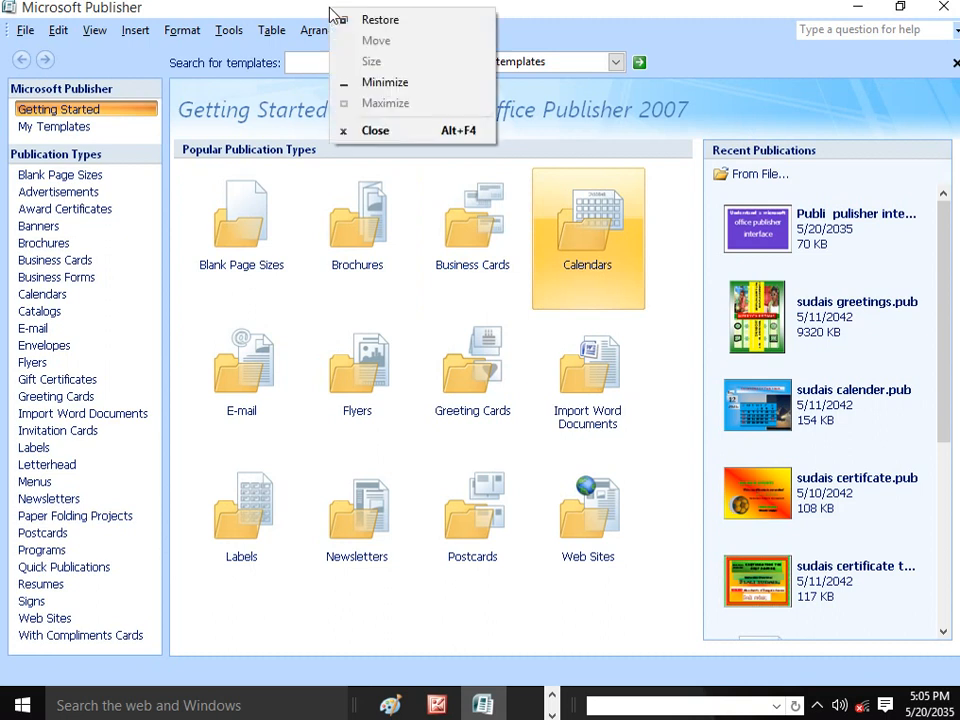
click(287, 11)
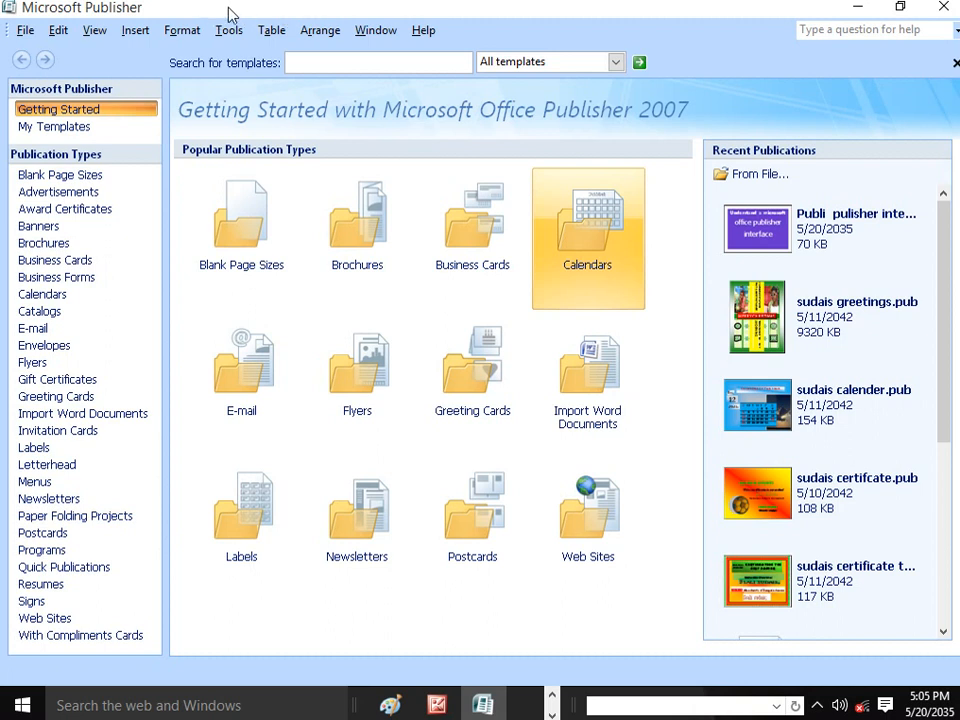
click(25, 30)
mouse_move(58, 30)
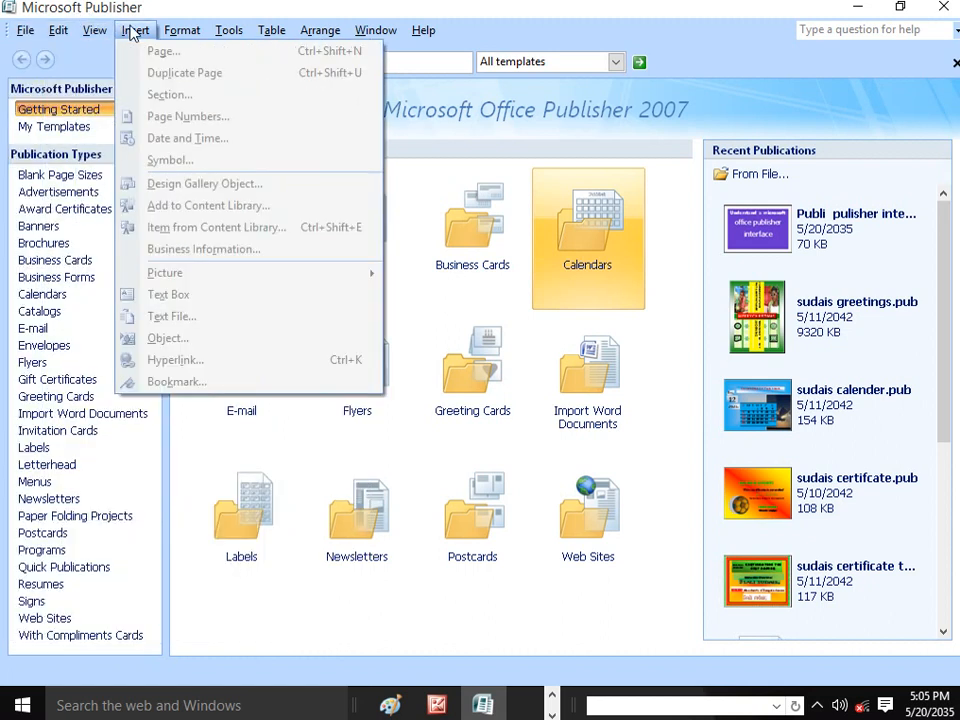
mouse_move(193, 33)
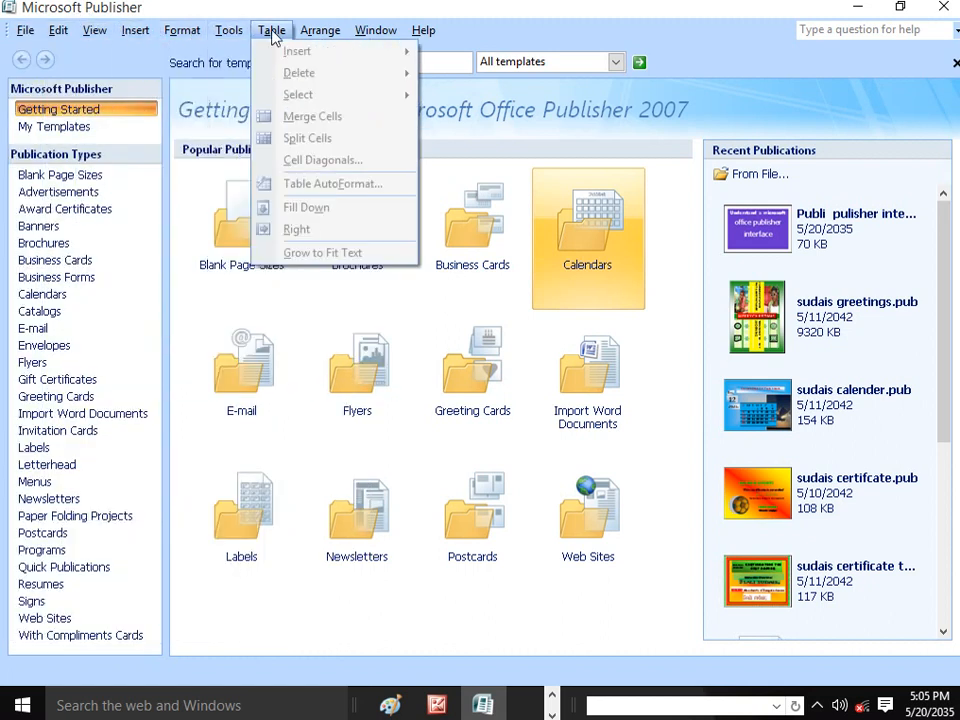
mouse_move(315, 35)
mouse_move(232, 37)
click(271, 30)
click(372, 30)
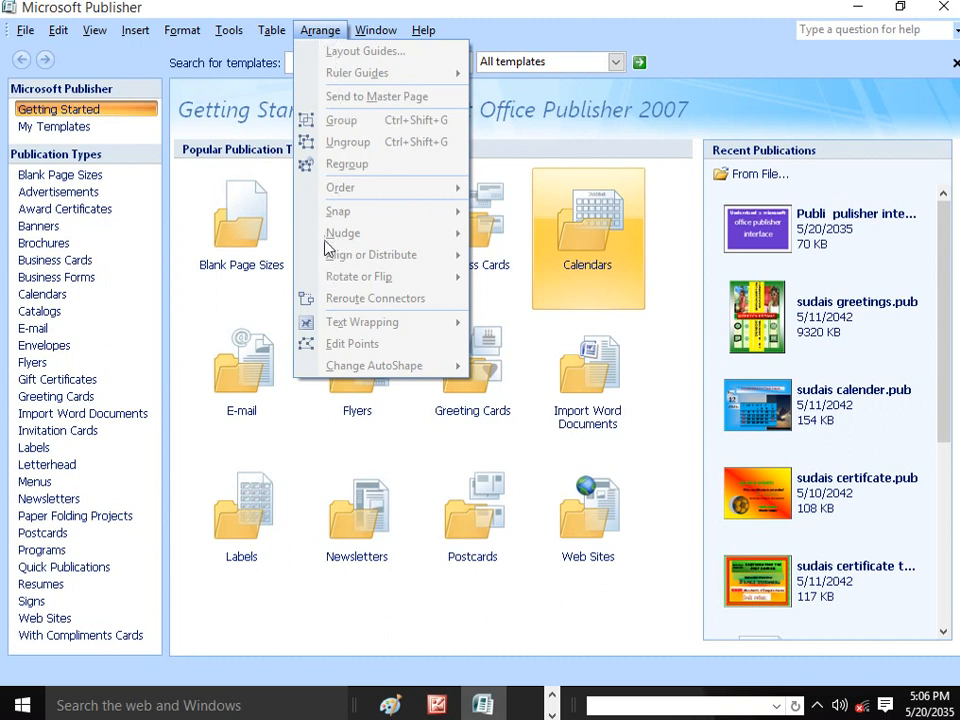
click(190, 34)
click(321, 30)
click(321, 30)
click(425, 31)
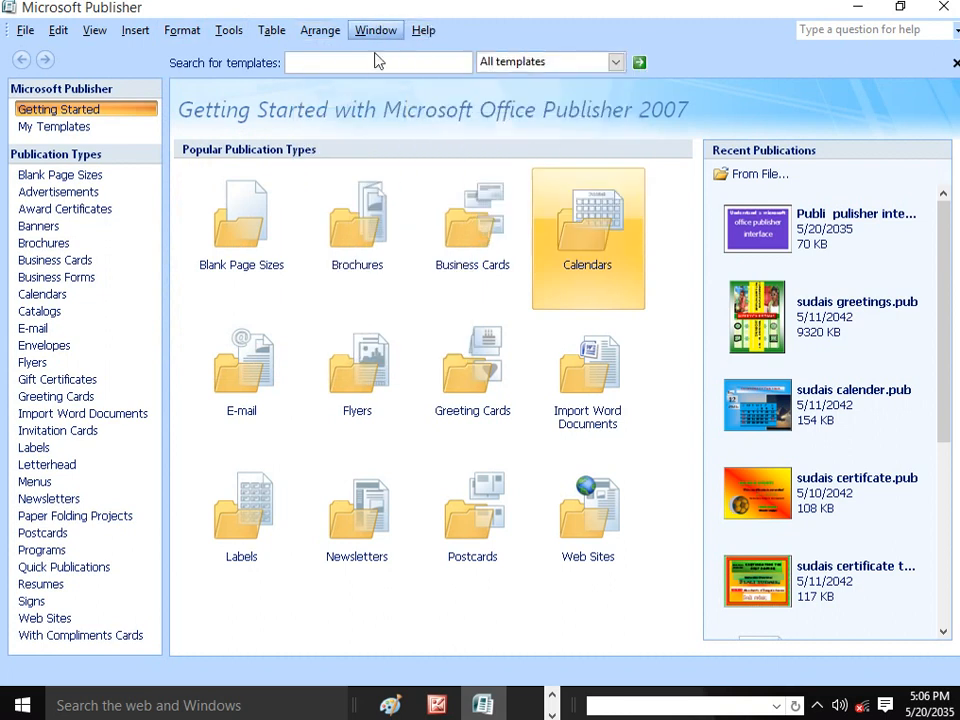
click(24, 31)
click(24, 31)
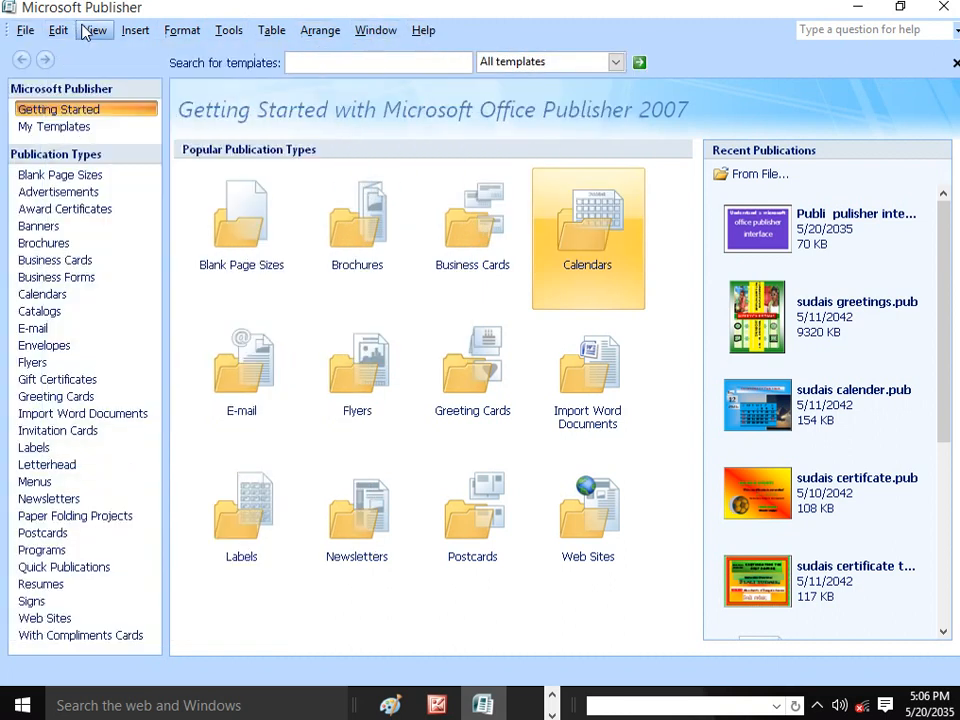
click(60, 30)
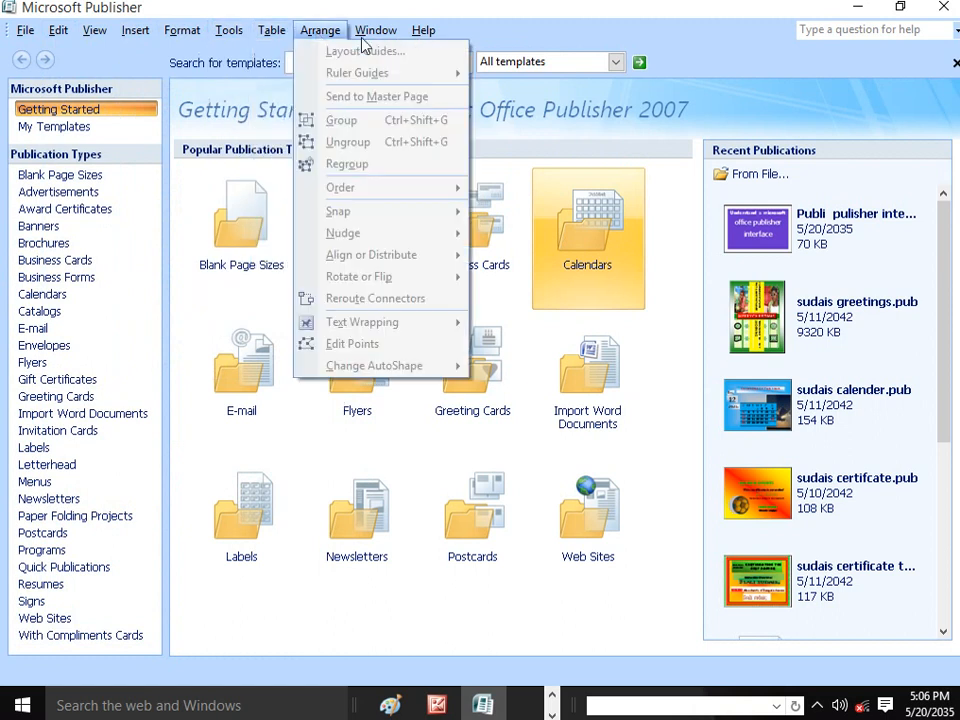
mouse_move(420, 30)
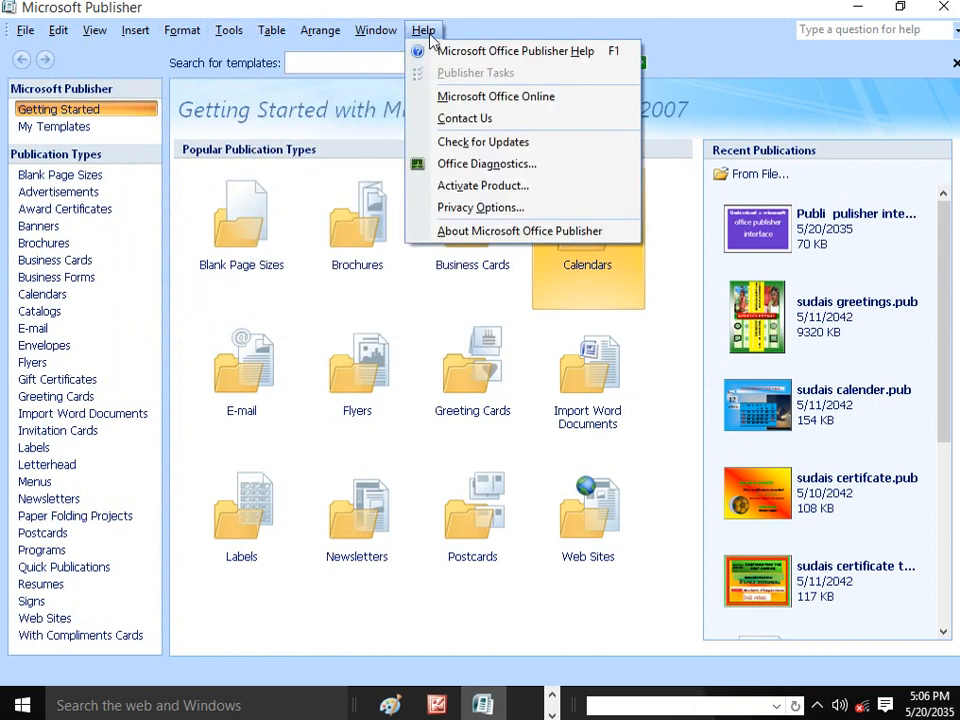
click(680, 40)
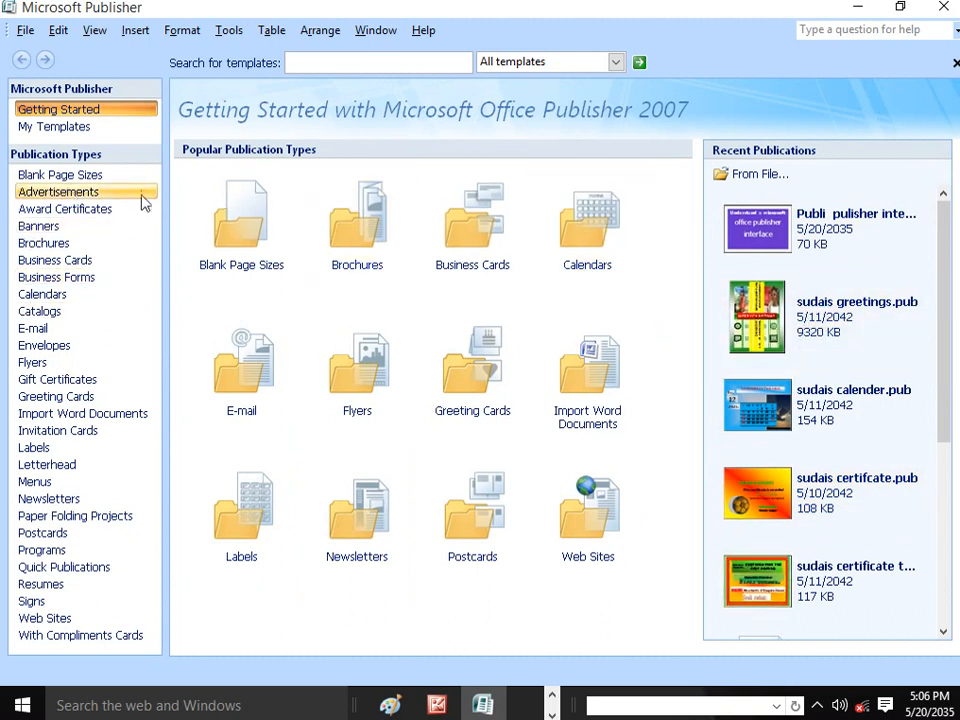
Step: Browse the templates under the Blank Page Sizes, Award Certificates, Menus and Signs publication types
click(62, 175)
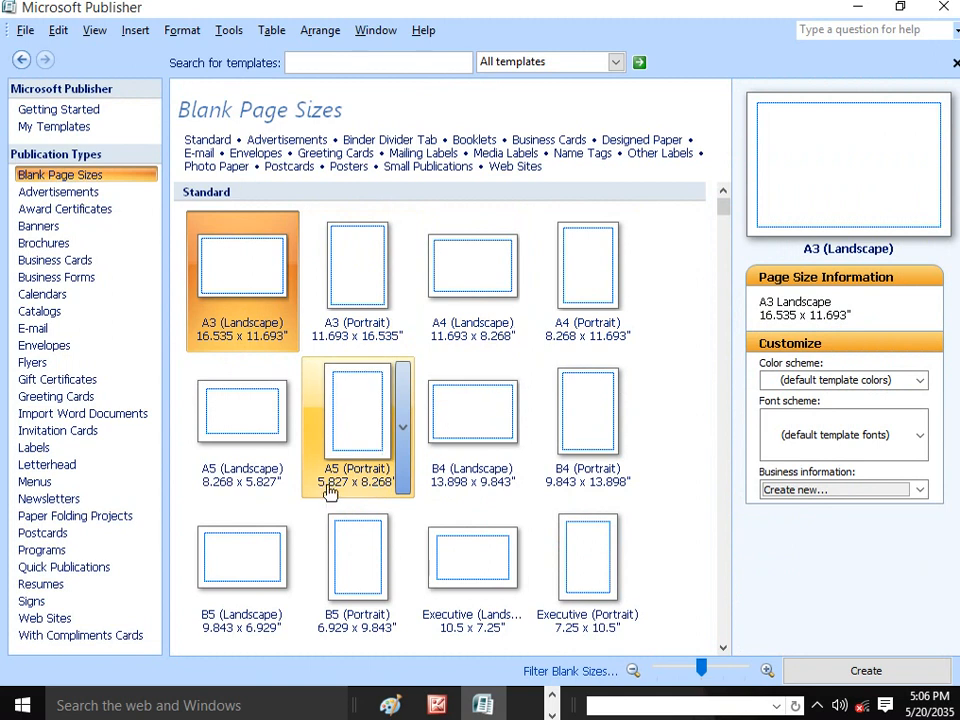
click(44, 212)
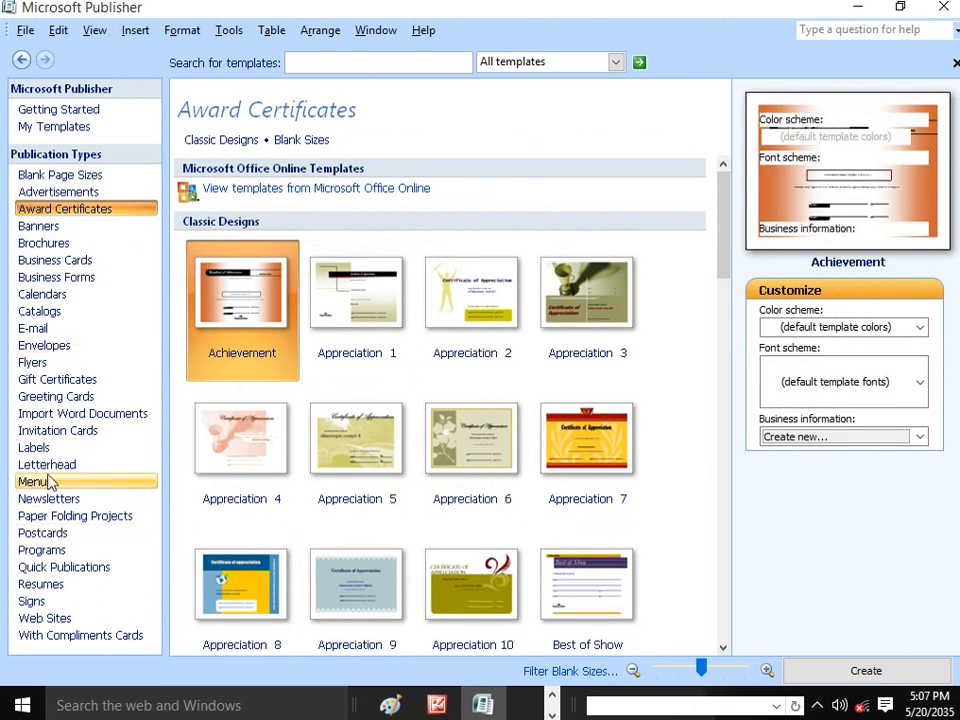
click(50, 483)
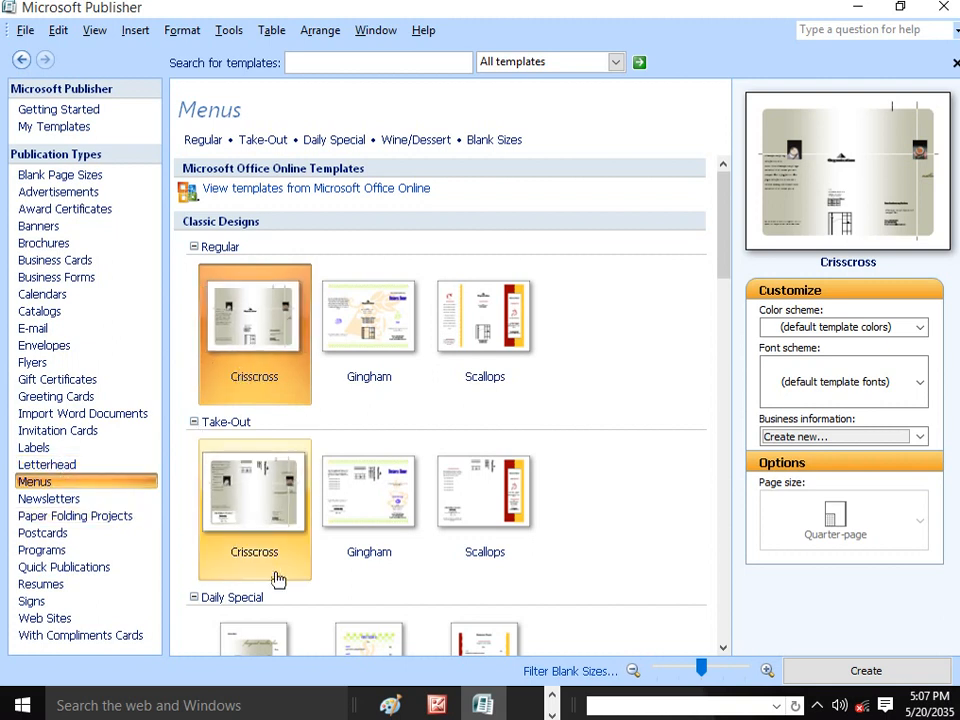
click(32, 602)
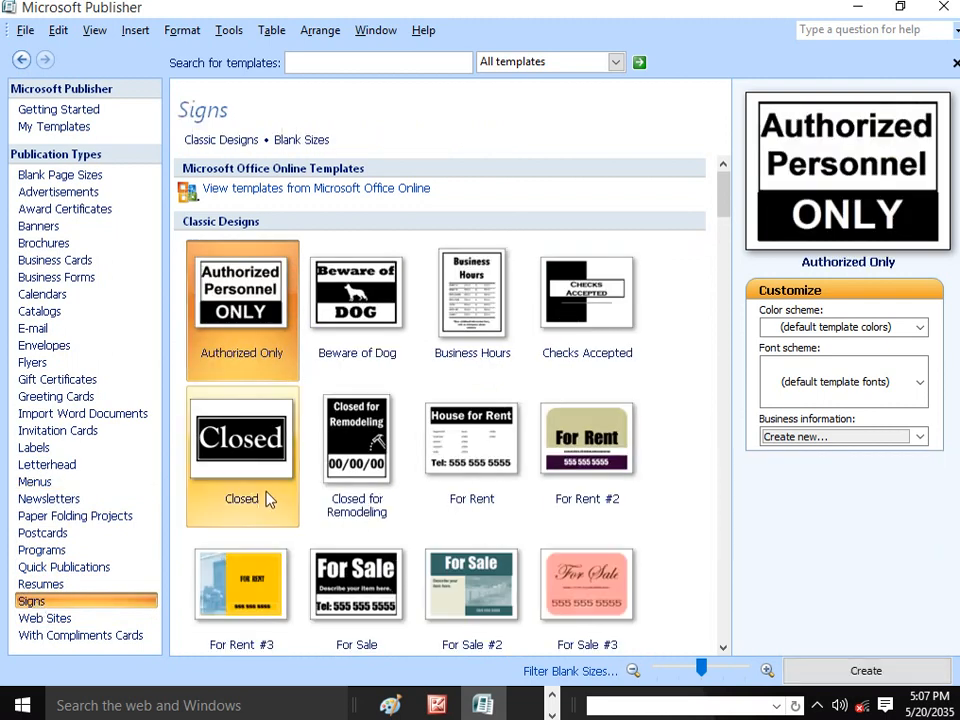
scroll(268, 499, down, 5)
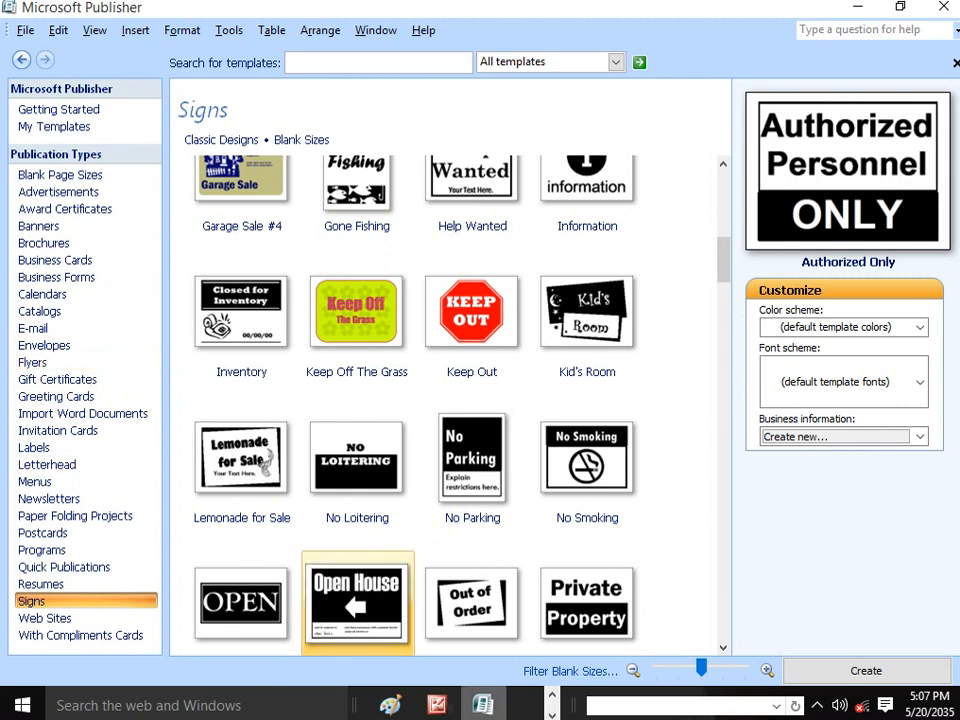
click(553, 715)
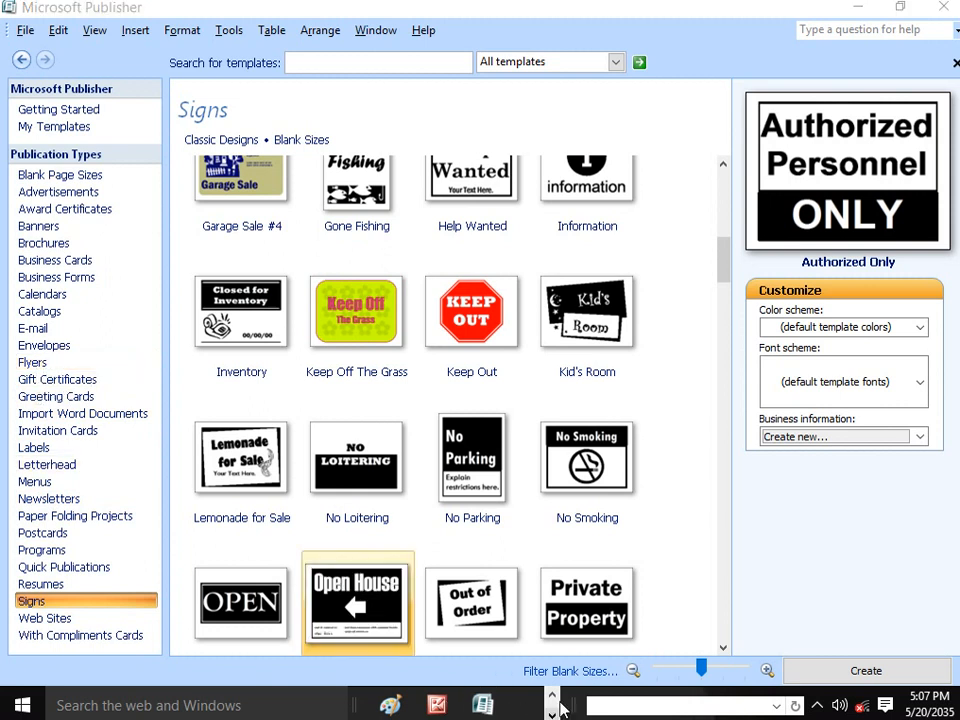
click(552, 695)
click(523, 706)
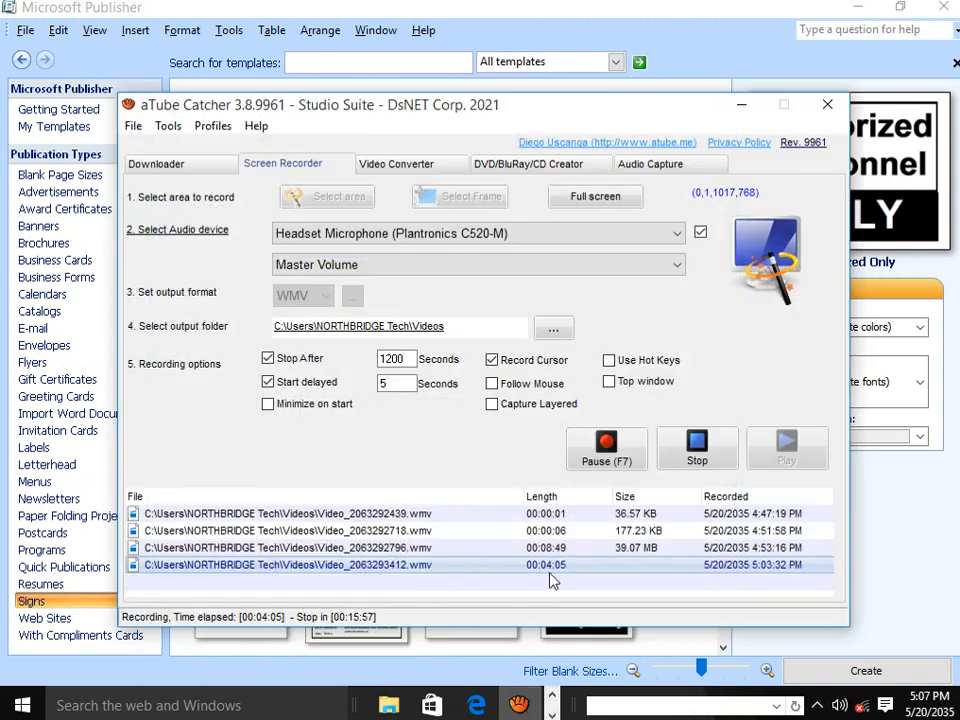
click(606, 450)
click(611, 444)
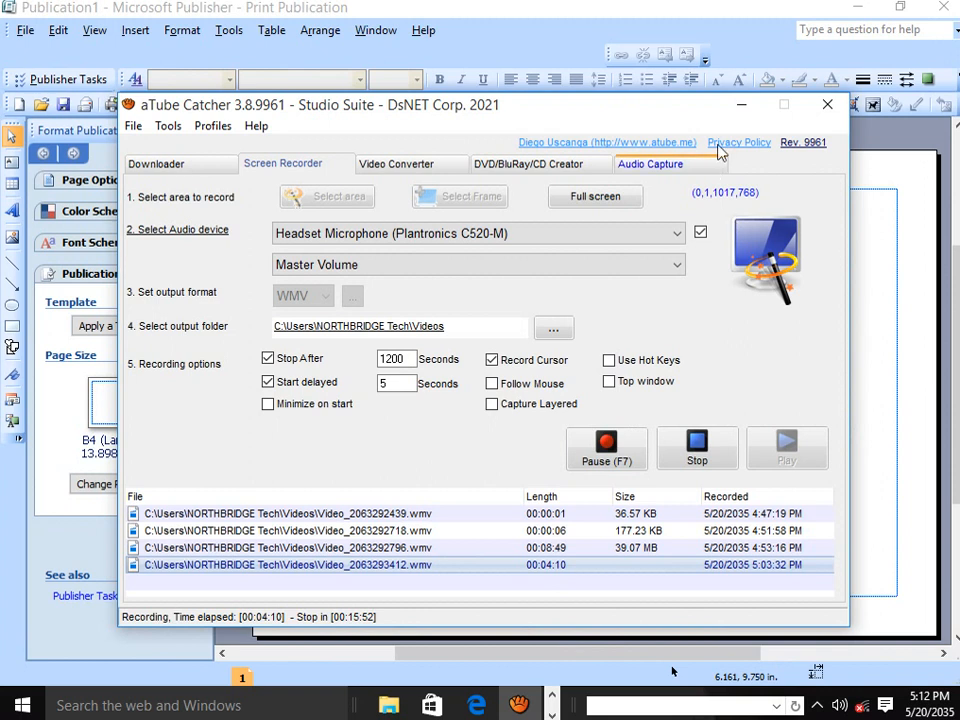
click(741, 104)
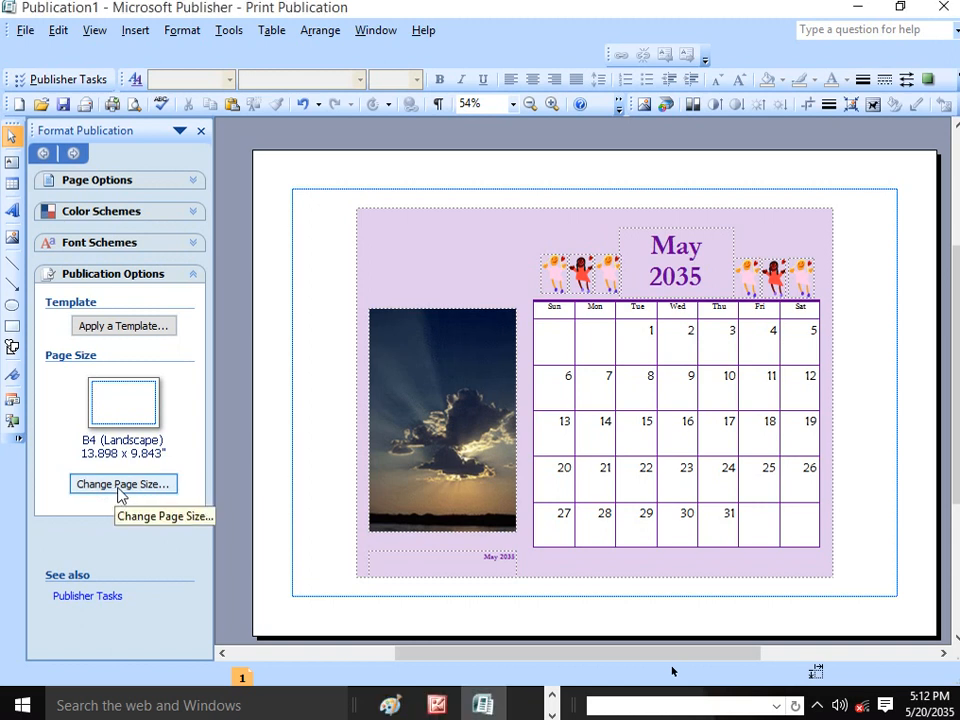
Step: Change the calendar publication's page size to Executive (Portrait), 7.25 x 10.5"
click(122, 488)
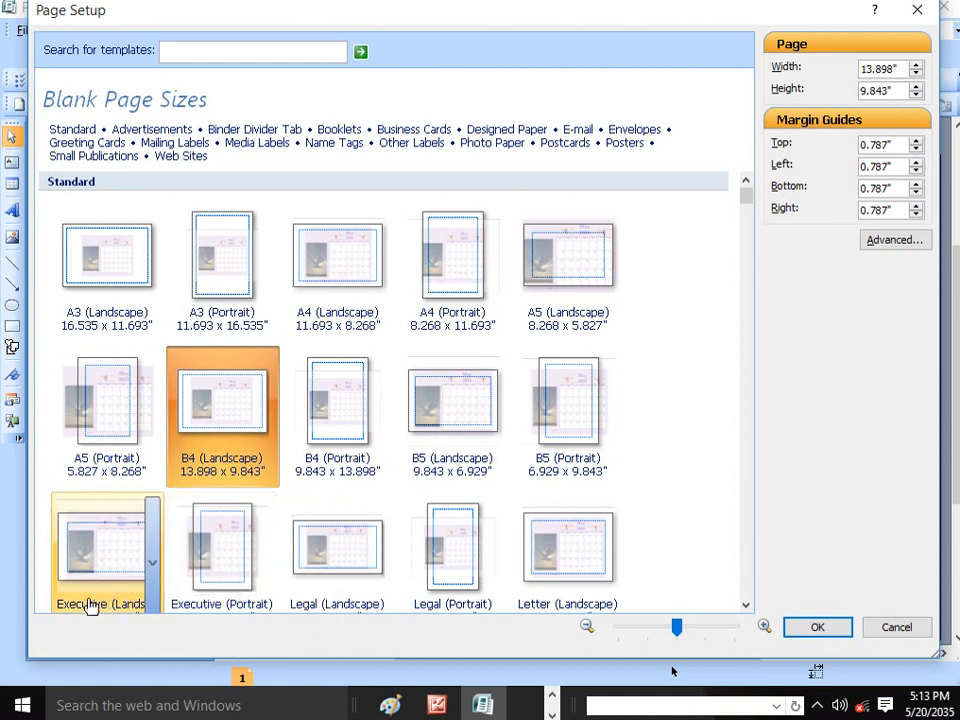
click(225, 560)
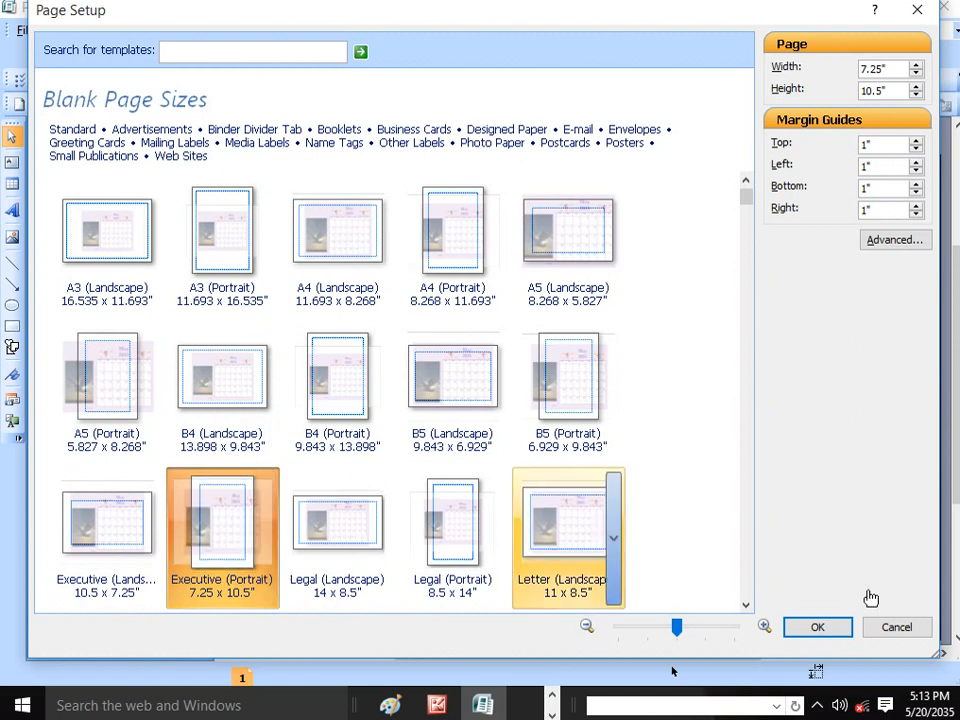
click(818, 627)
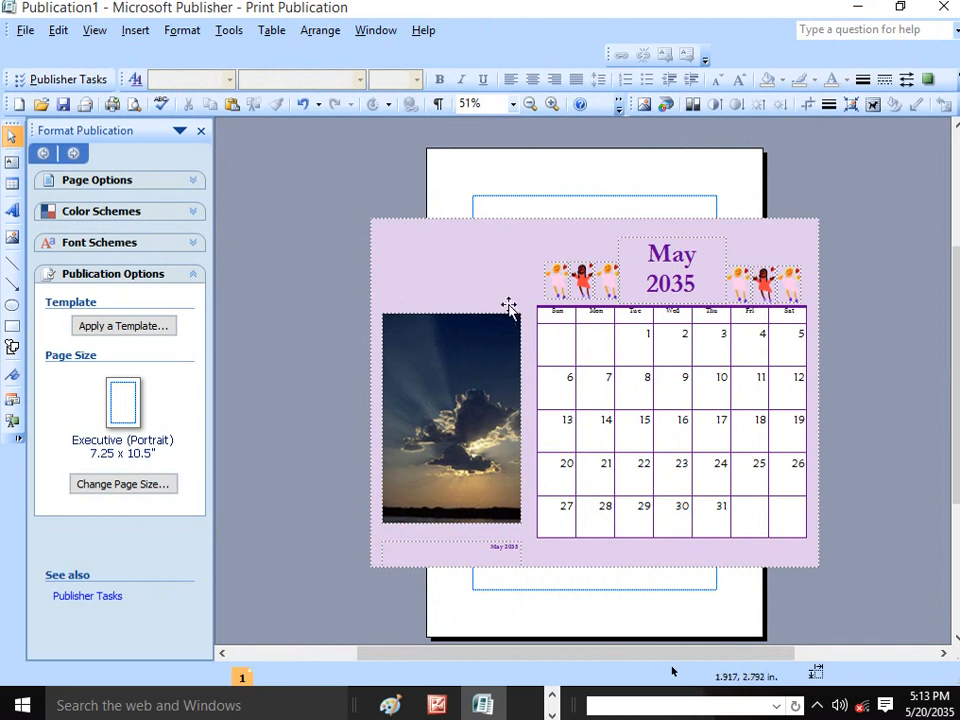
Step: Change the calendar publication's page size to Executive (Landscape), 10.5 x 7.25"
click(148, 490)
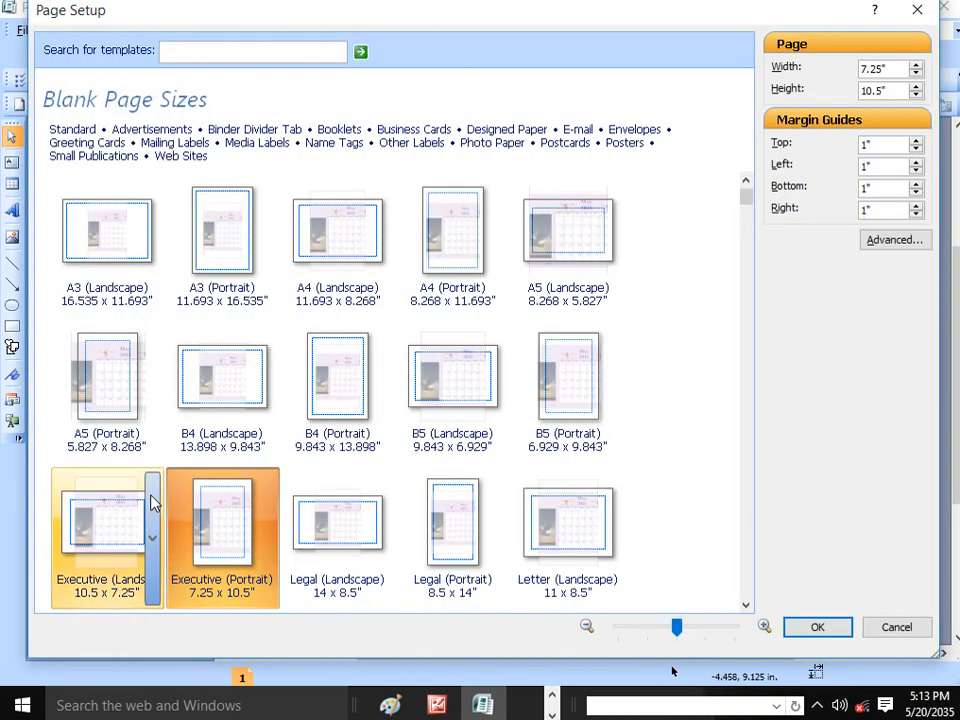
click(108, 544)
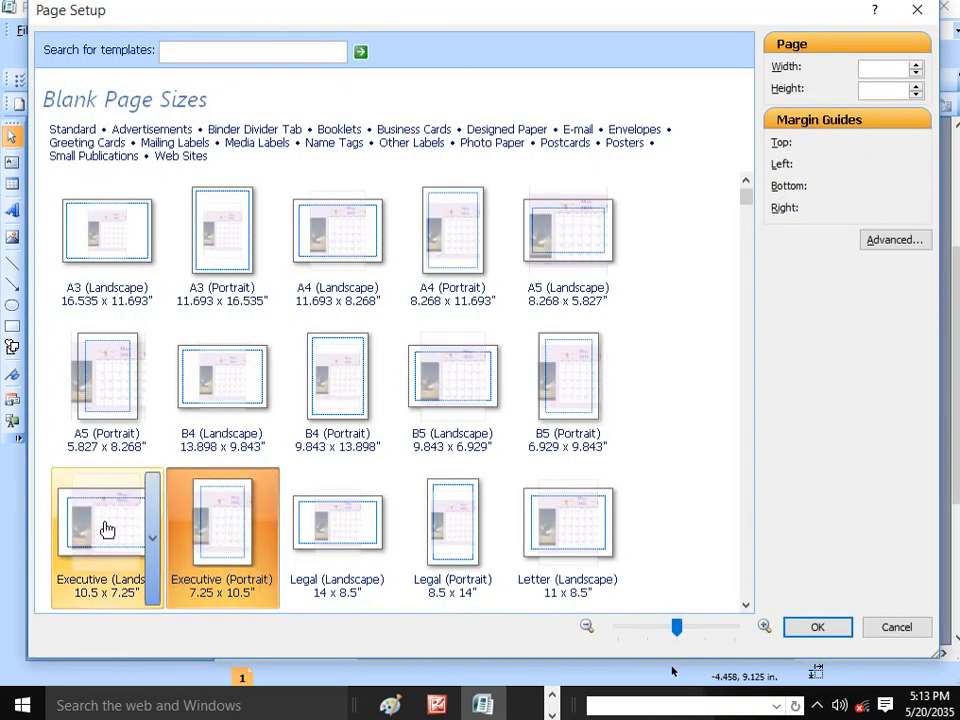
click(805, 632)
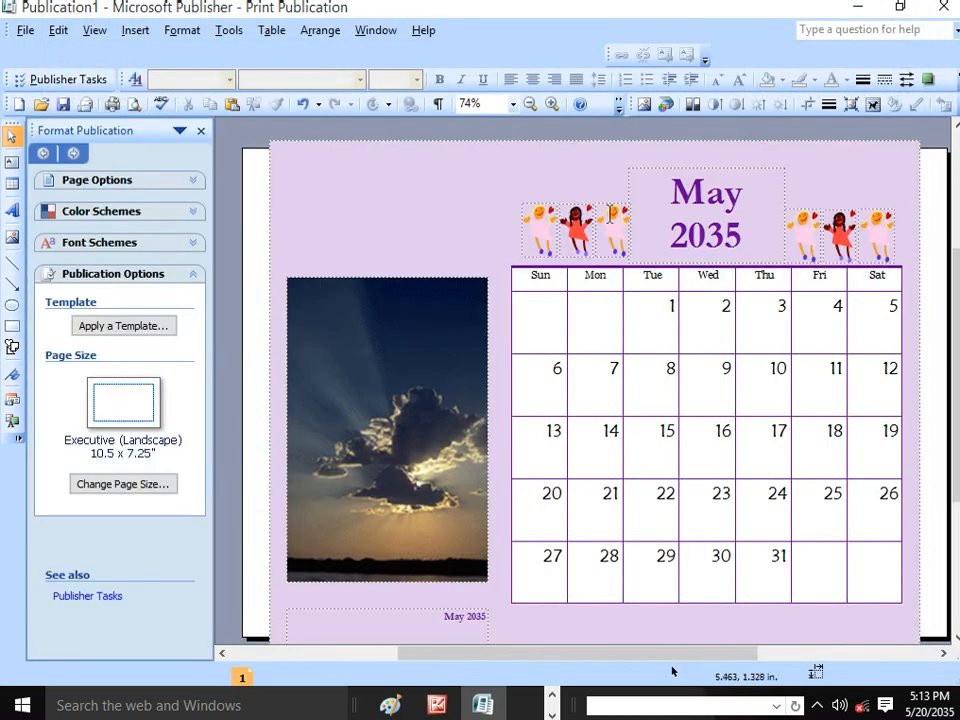
Step: Move the calendar's lilac background to about 0.063, 0.063 in. on the page and widen it to about 10.25 in
click(600, 232)
click(613, 140)
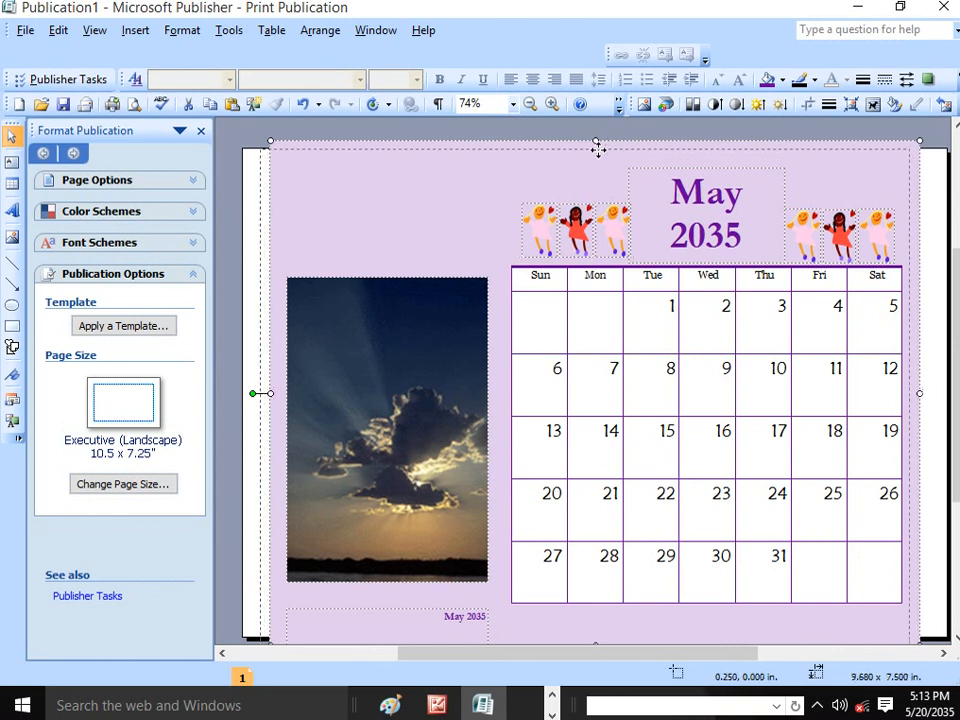
drag(593, 149, 588, 154)
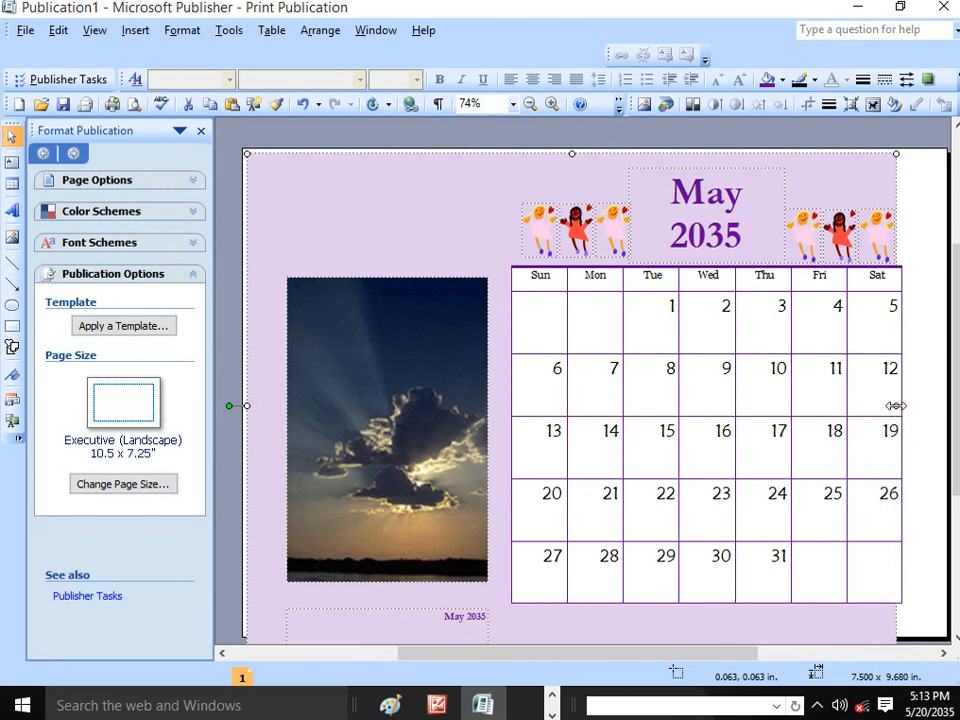
drag(896, 405, 928, 386)
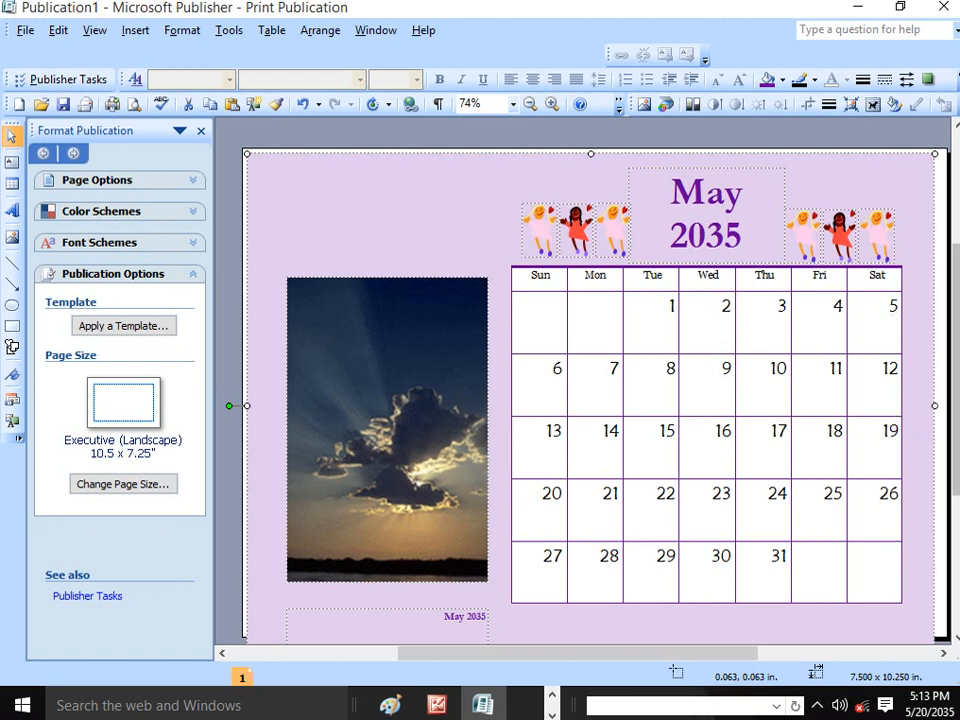
Step: Move both rows of dancing figures from beside the month title to the empty area above the sunset picture
click(620, 224)
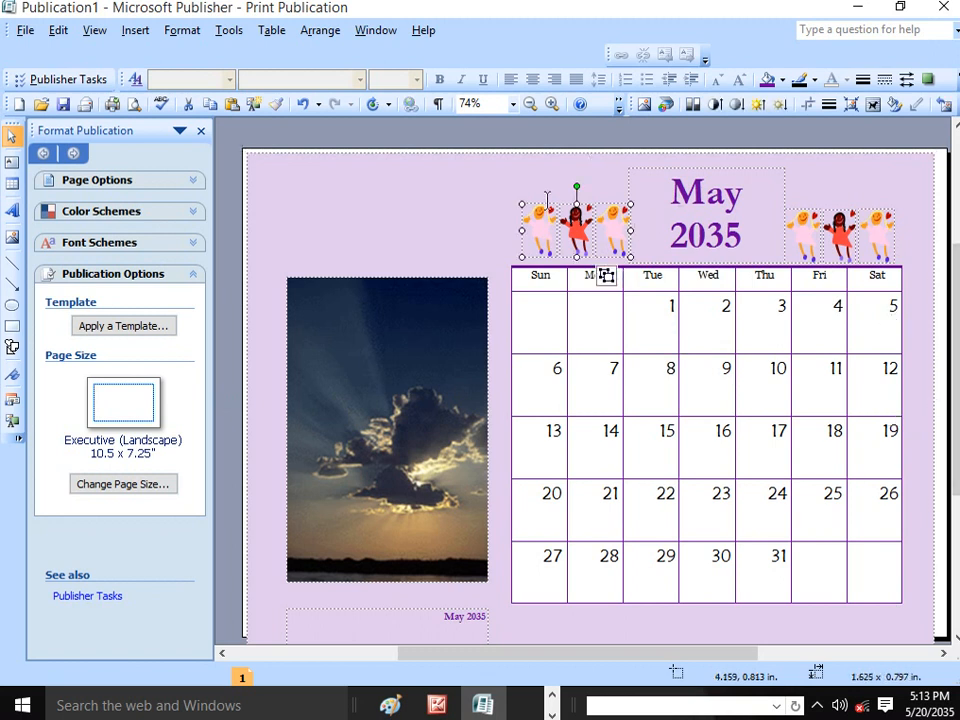
drag(347, 180, 287, 180)
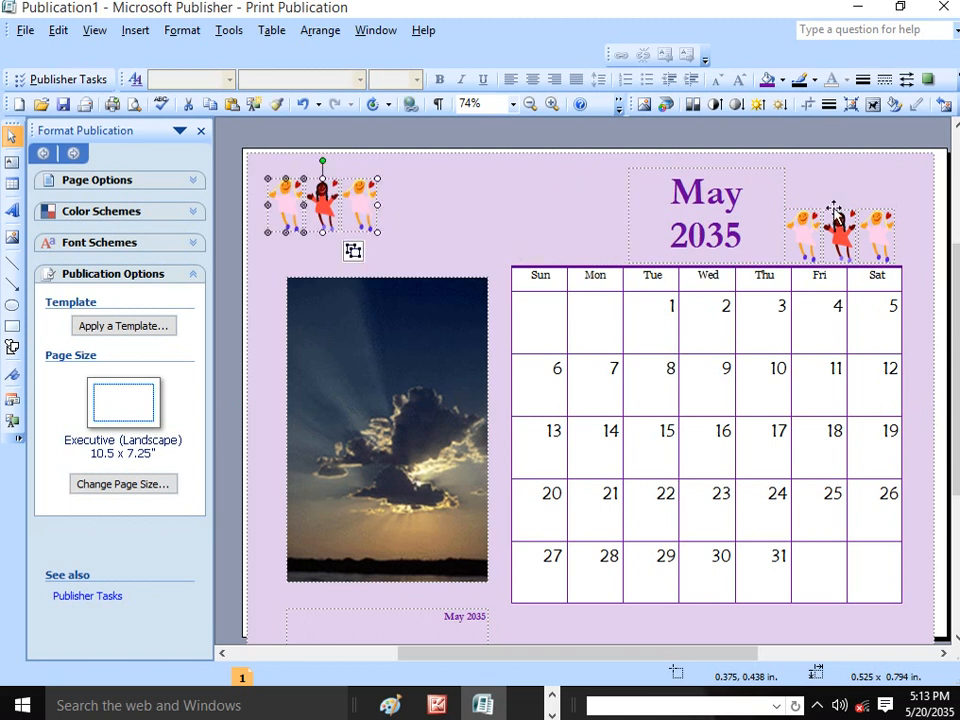
drag(833, 210, 423, 182)
Step: Try to paste a copy of the second row of dancing figures beside the May 2035 title
right_click(458, 189)
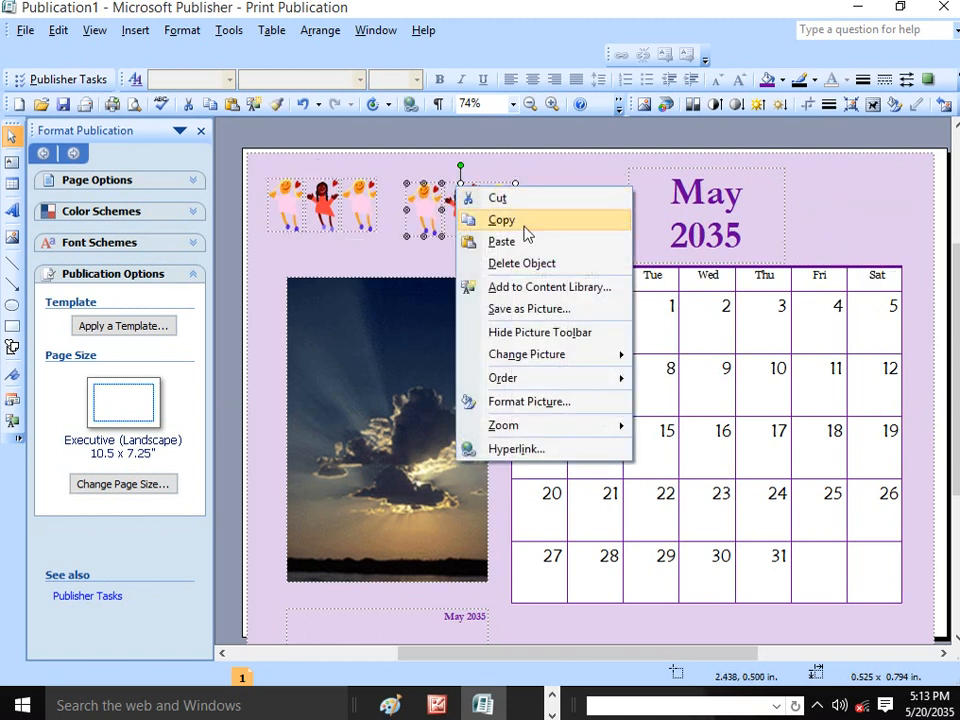
right_click(561, 209)
click(533, 200)
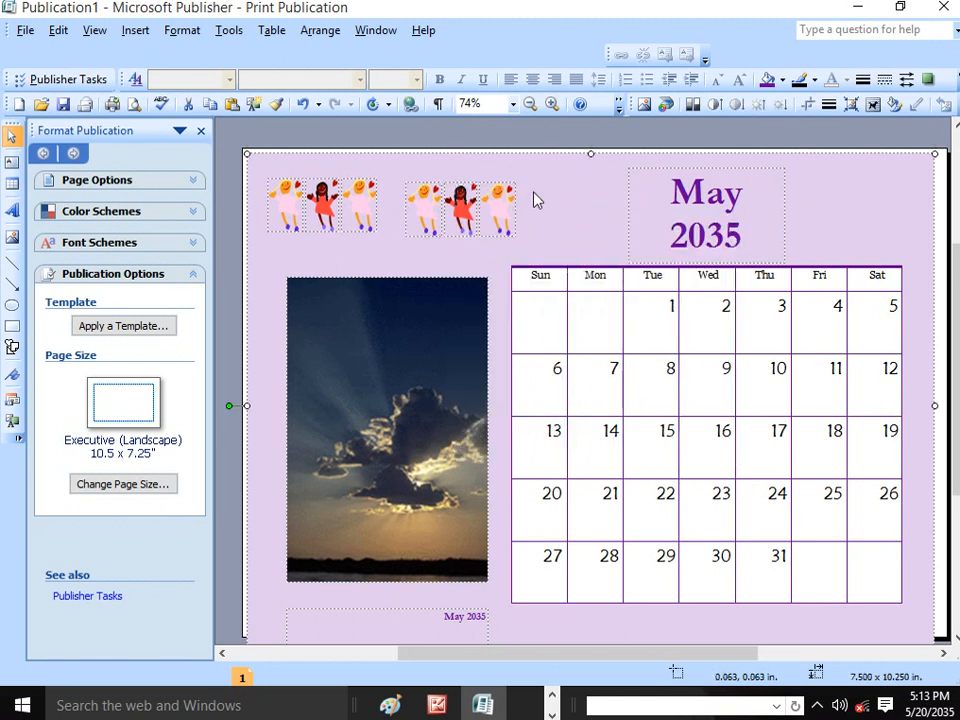
right_click(595, 216)
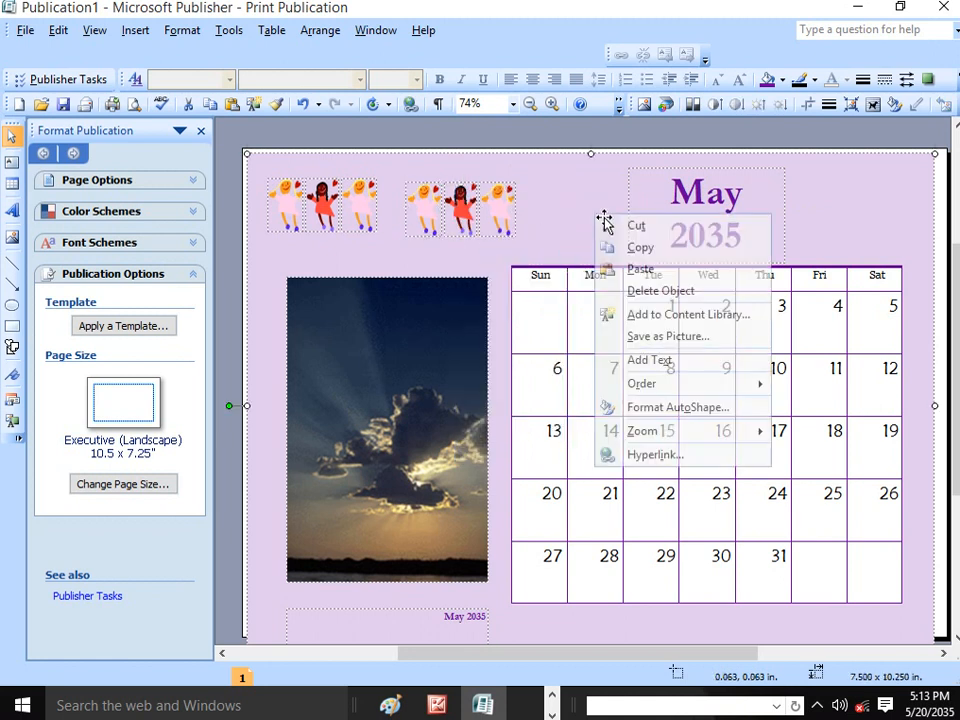
click(640, 268)
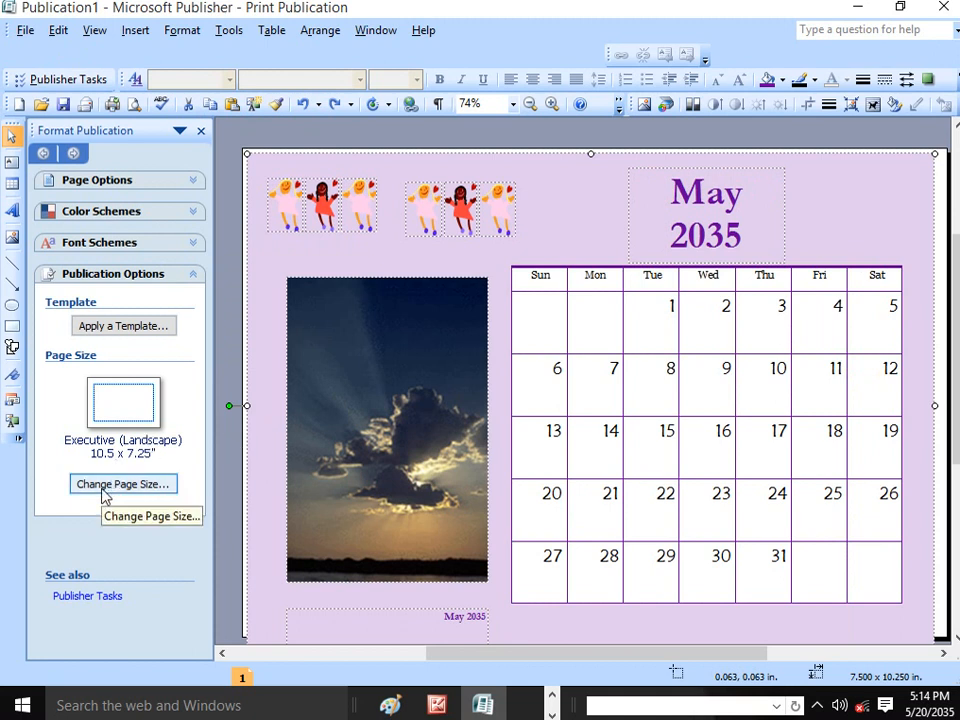
Step: Apply the Photo Album calendar template by creating a new publication that uses the existing text and graphics
click(128, 325)
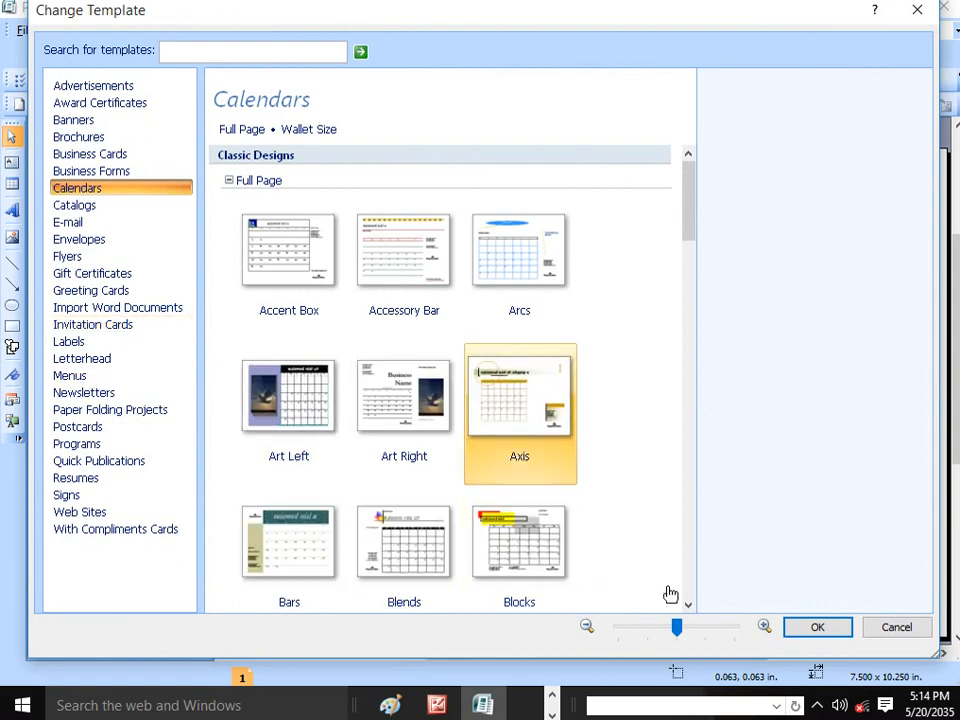
drag(686, 225, 696, 429)
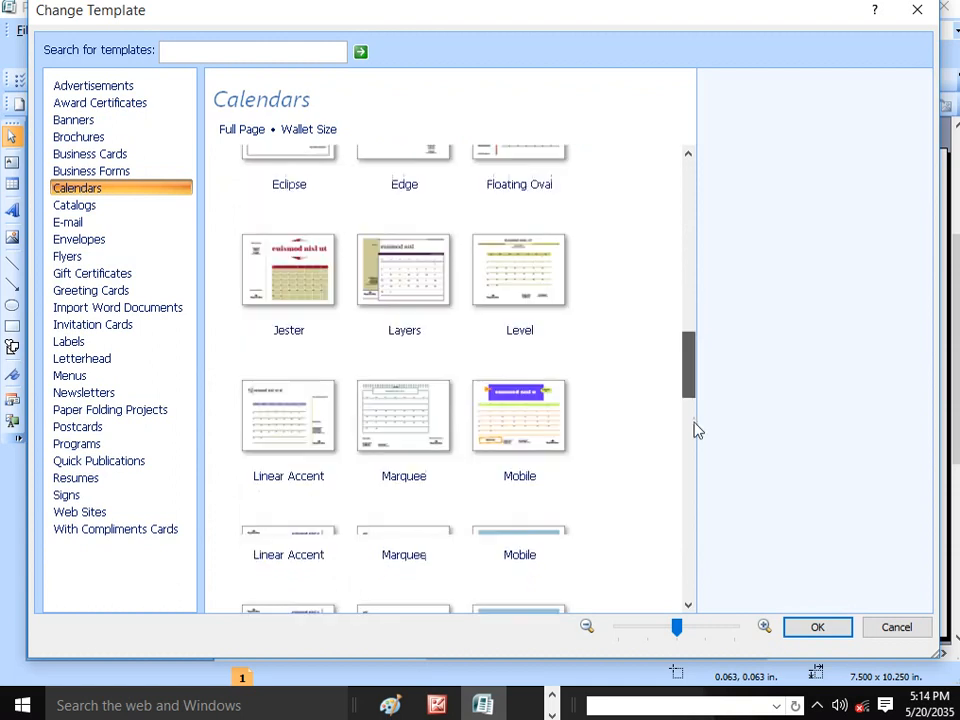
click(521, 395)
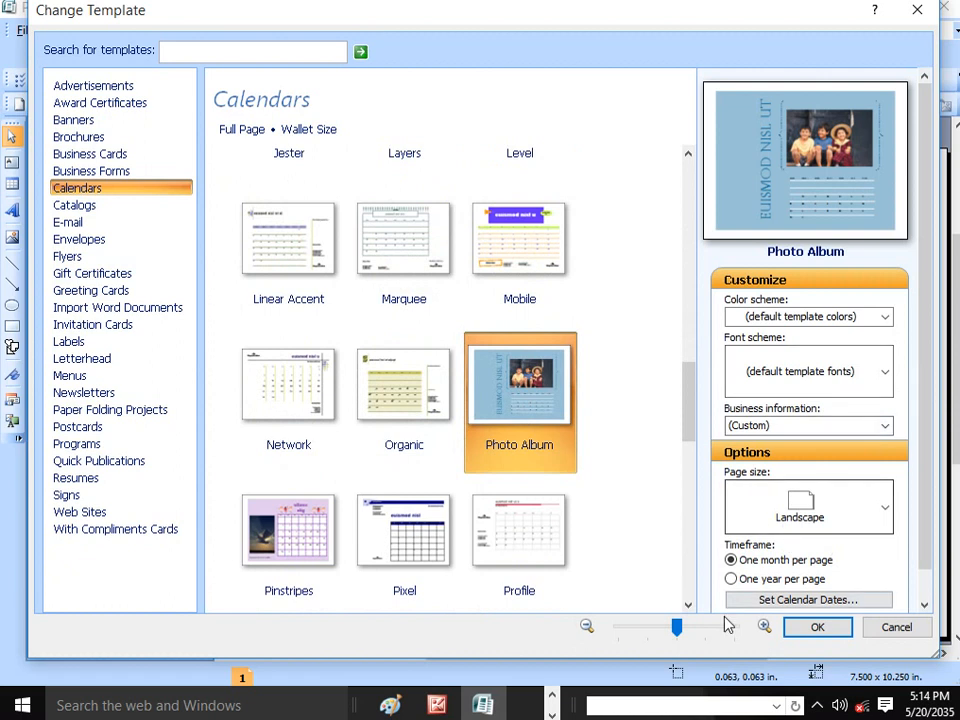
click(846, 634)
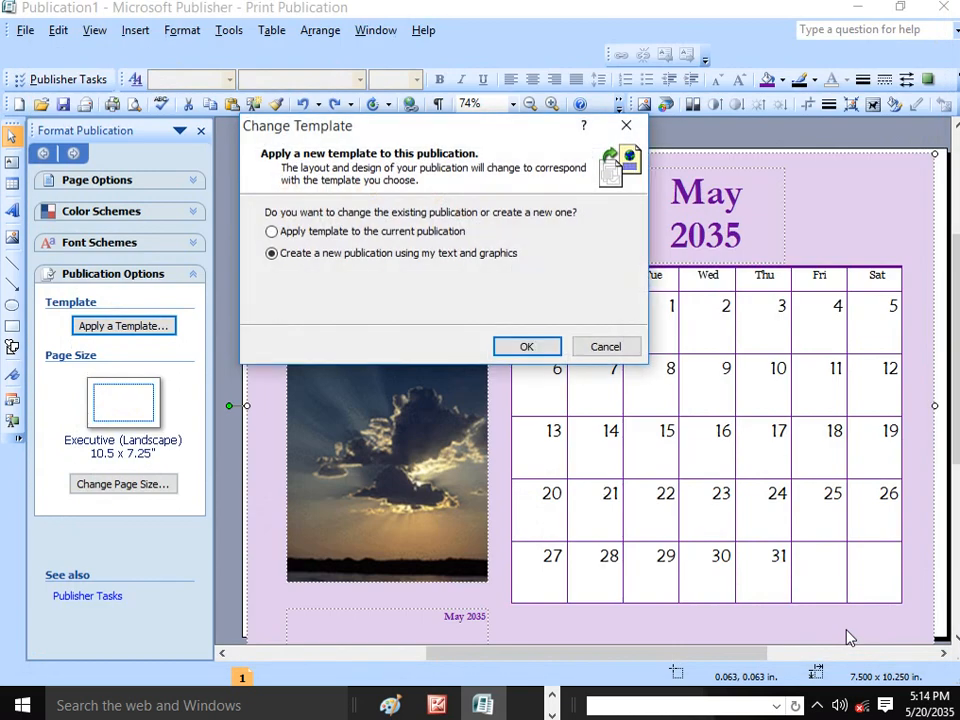
click(527, 346)
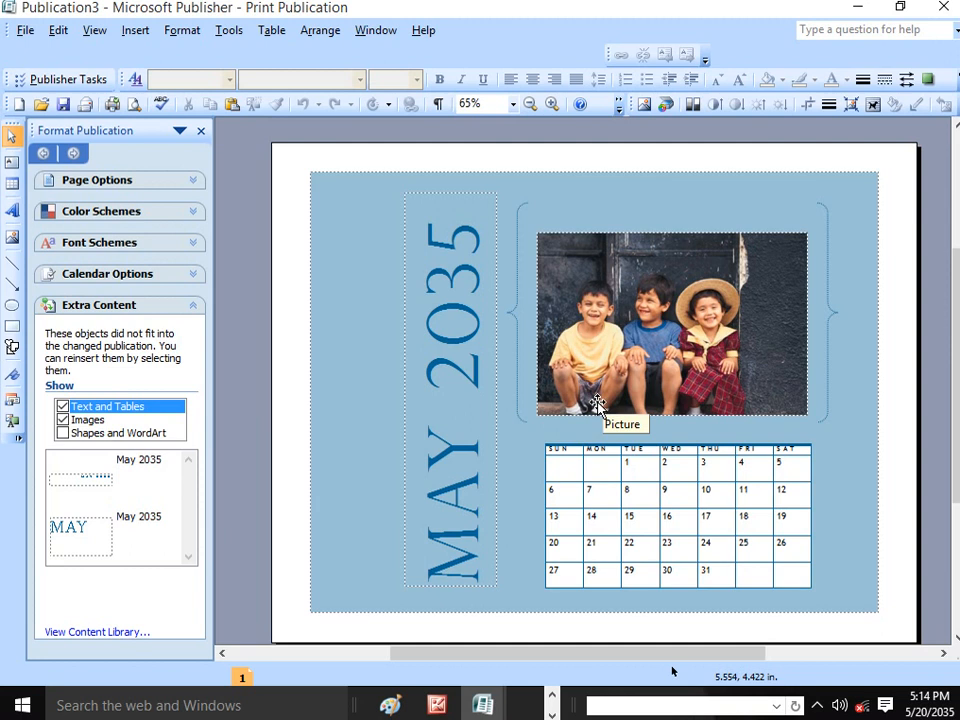
Step: Try the Berry, Citrus and black-only color schemes on the Photo Album calendar
click(127, 184)
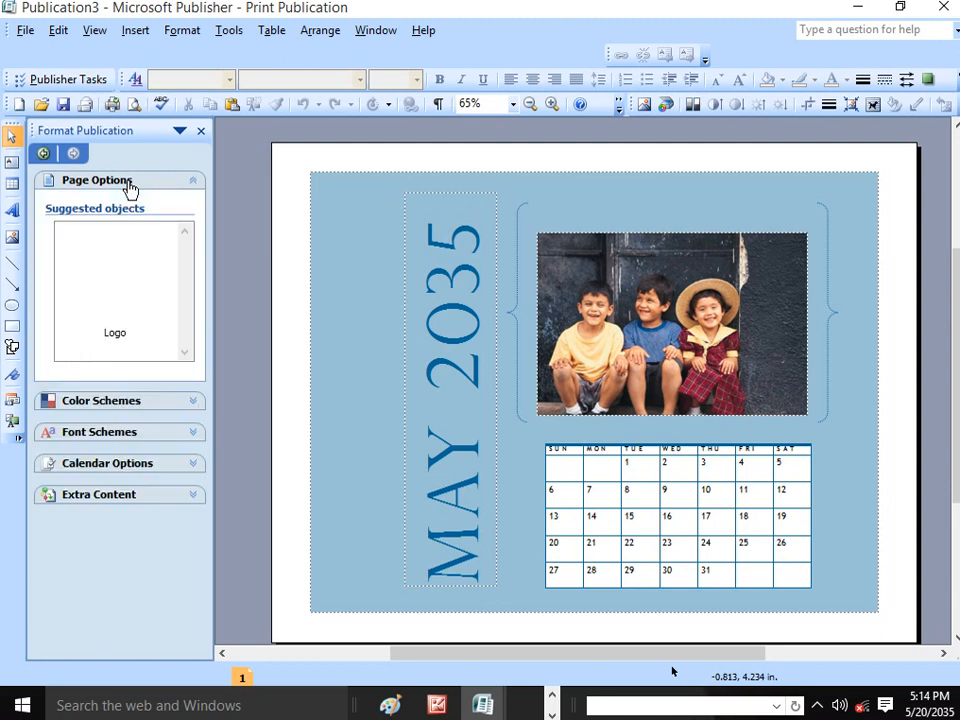
click(111, 401)
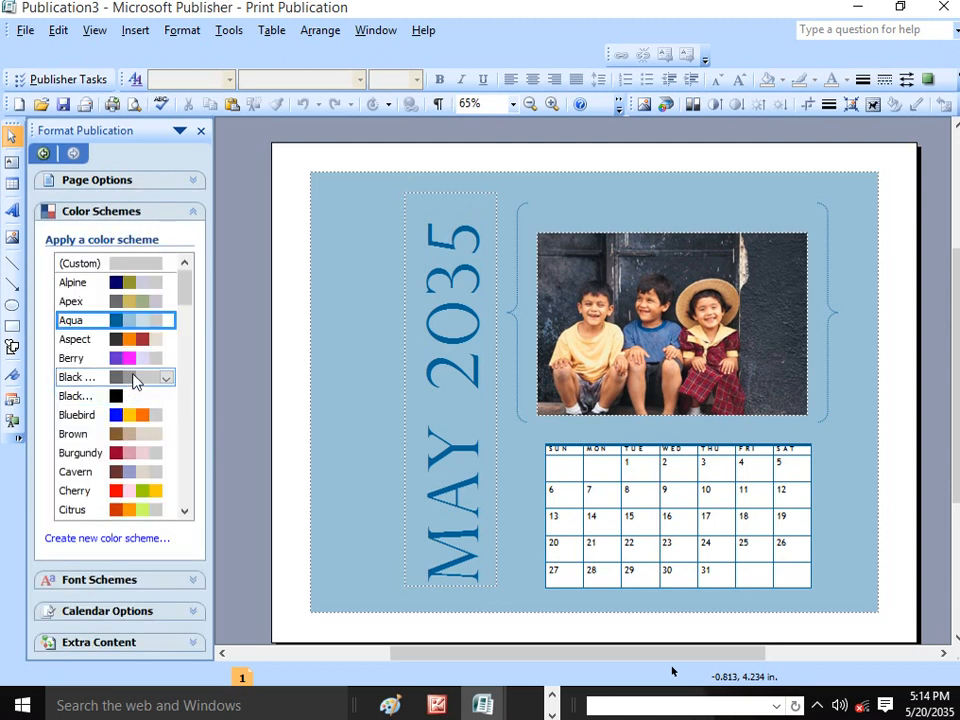
click(150, 358)
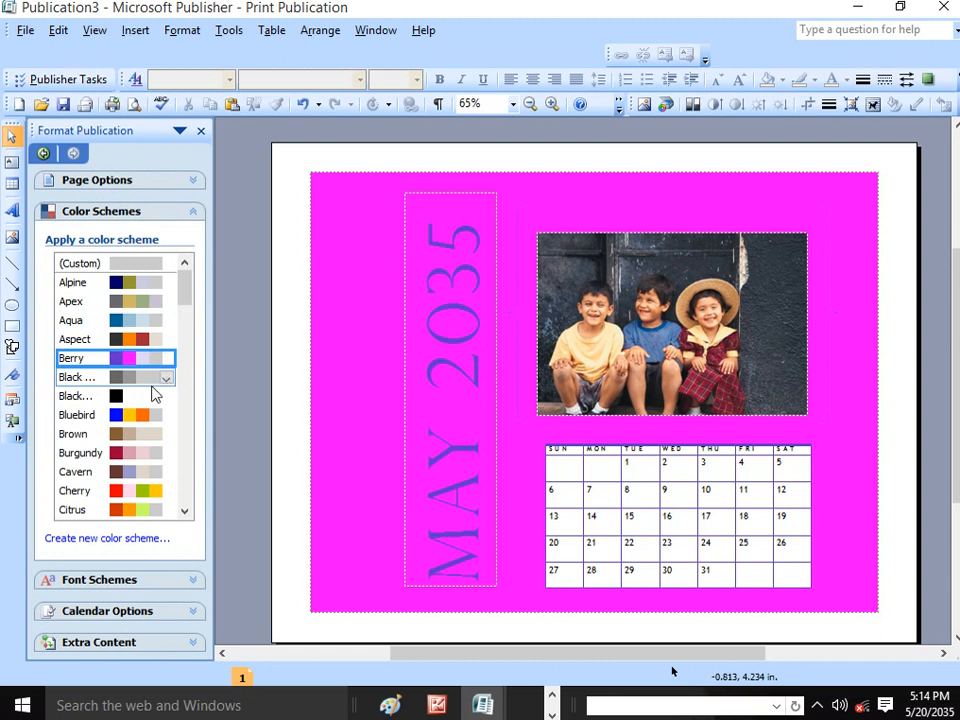
click(124, 510)
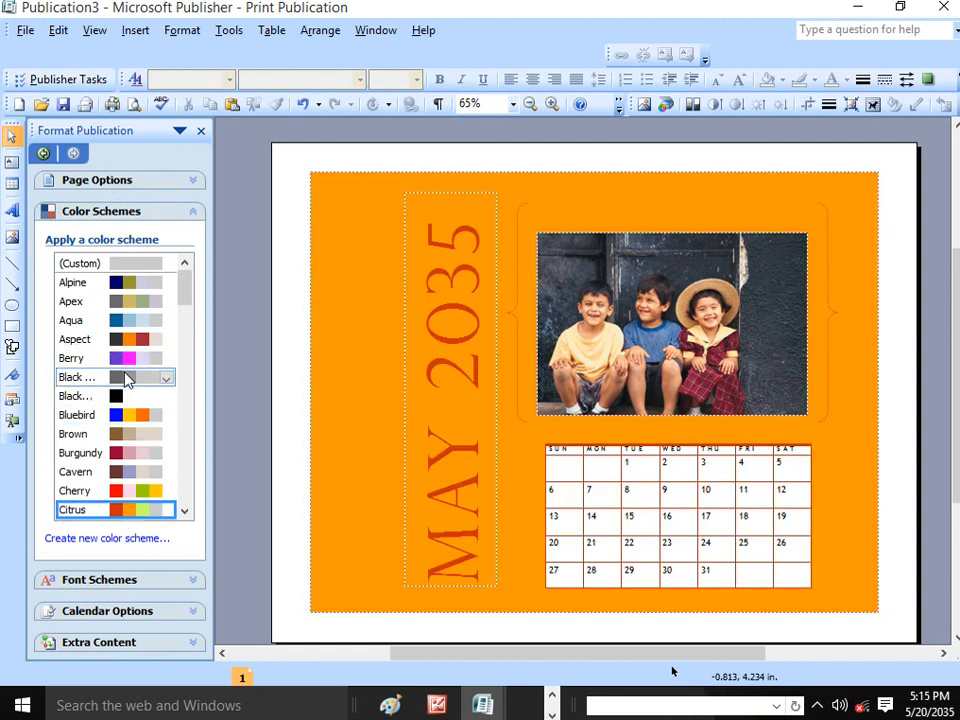
click(128, 360)
click(125, 396)
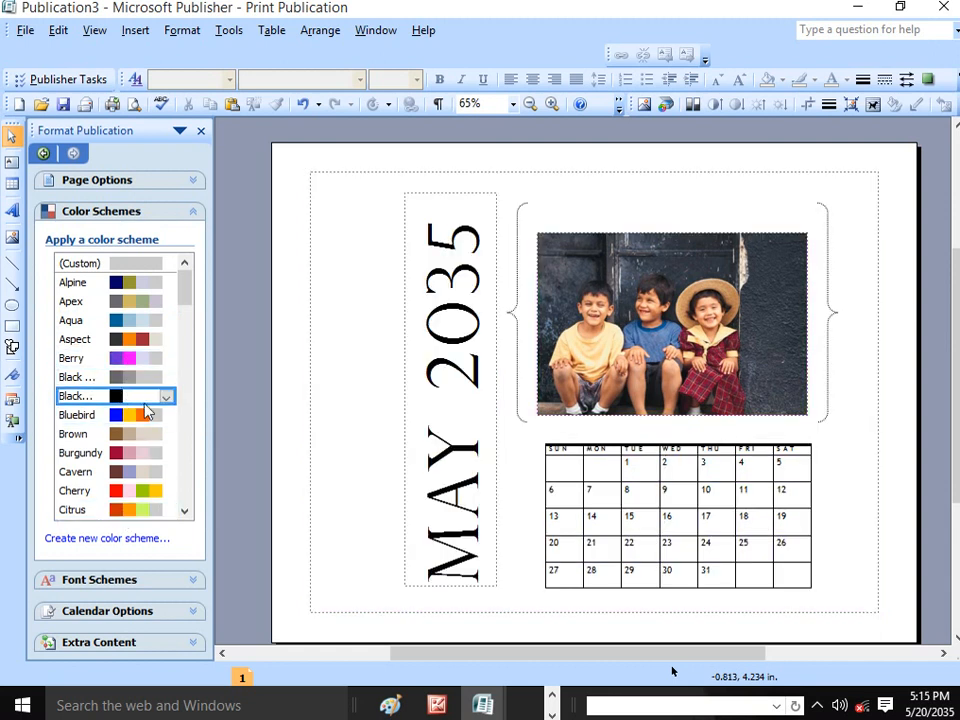
Step: Compare the black-only and Alpine color schemes, and set the calendar's color scheme to Bluebird
click(145, 413)
click(118, 397)
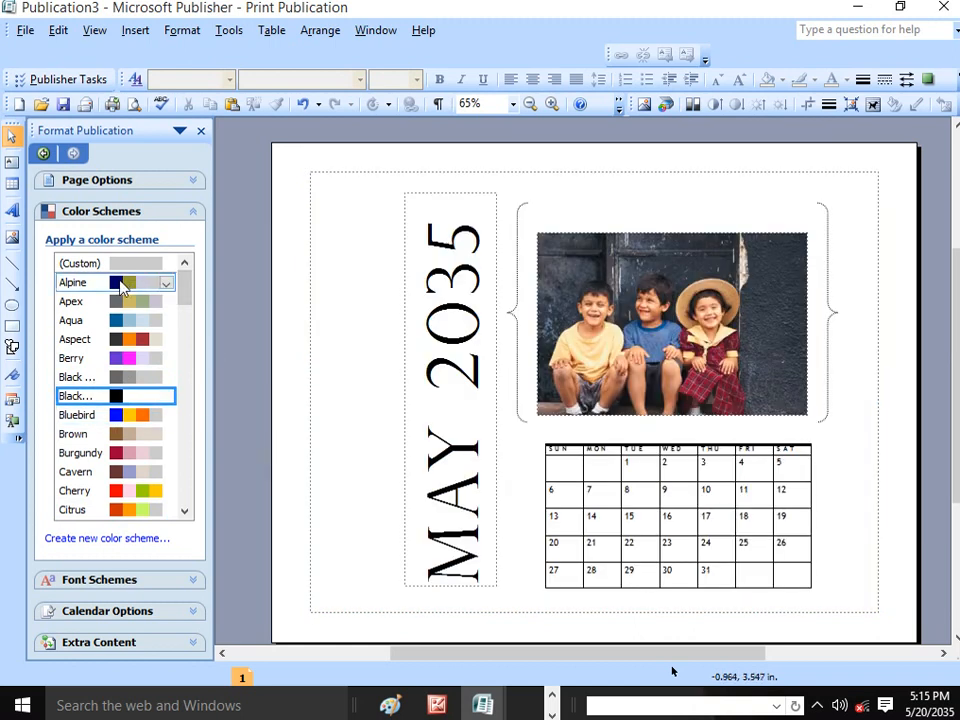
click(120, 287)
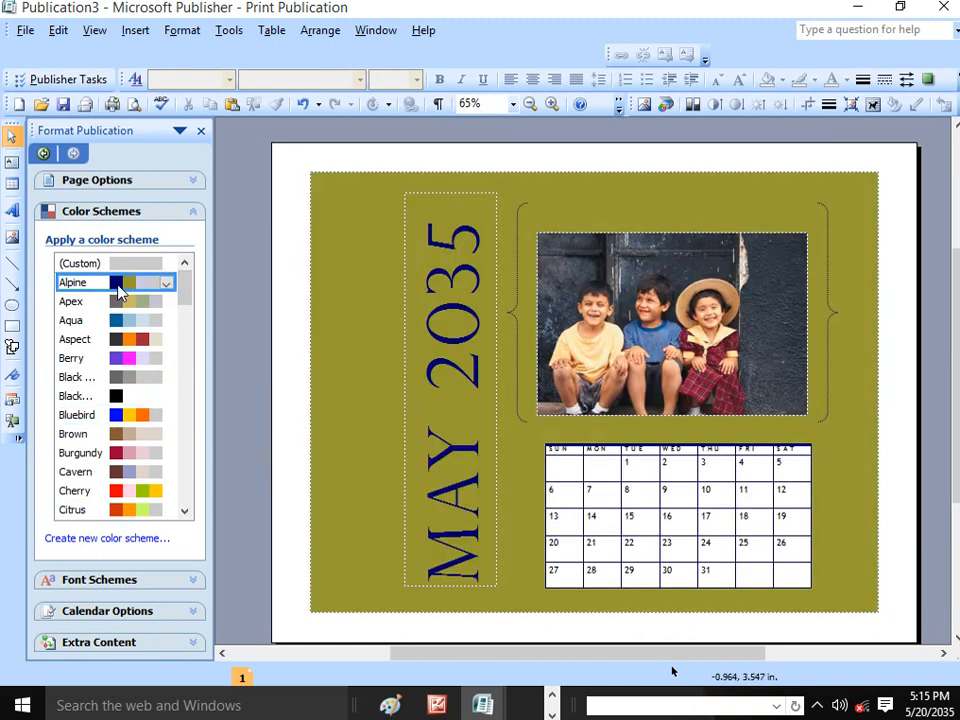
click(156, 416)
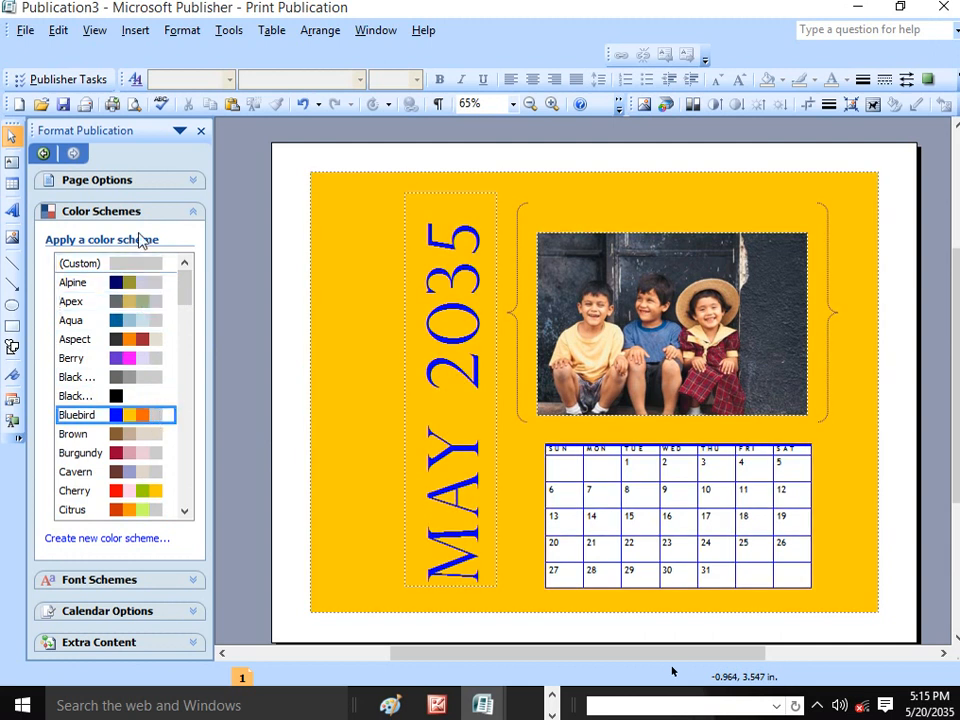
Step: Try the Aspect and Capital font schemes on the calendar with the May 2035 title selected
click(148, 588)
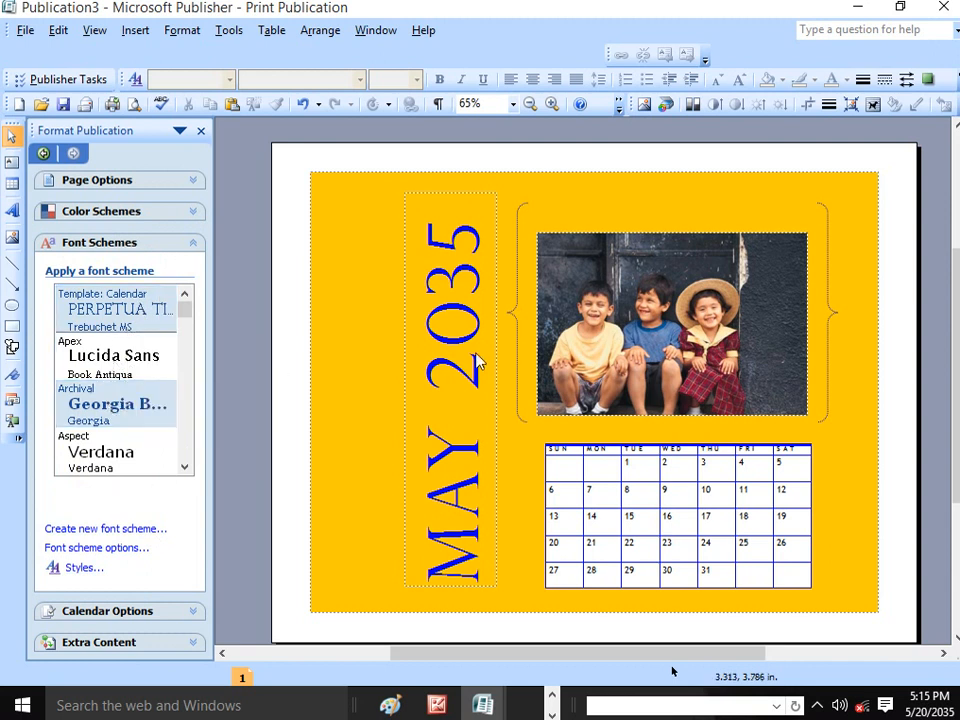
click(456, 232)
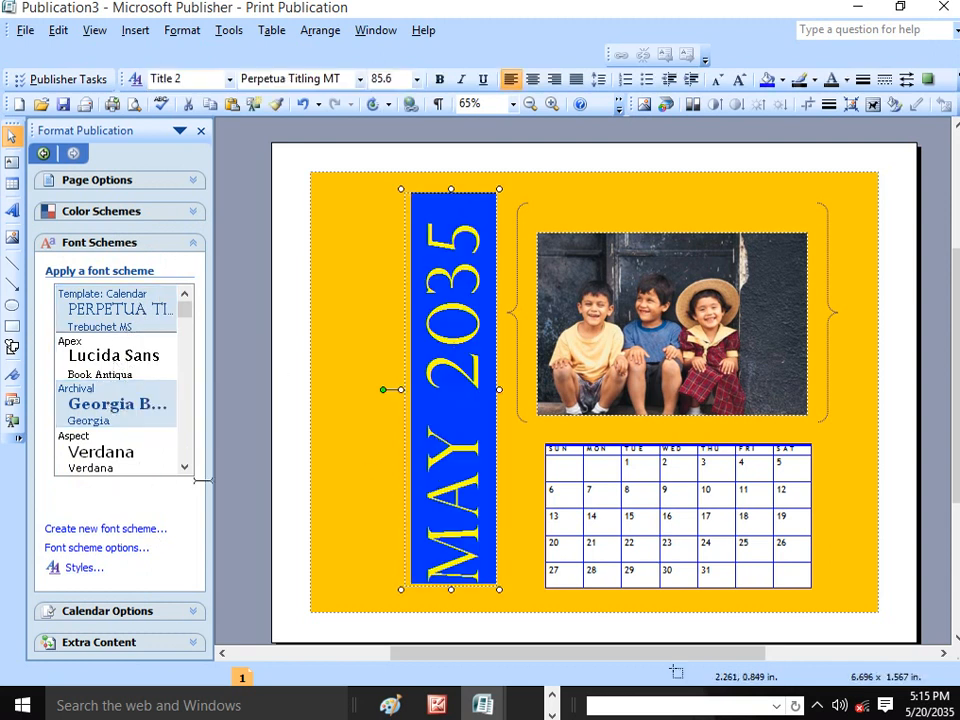
click(135, 455)
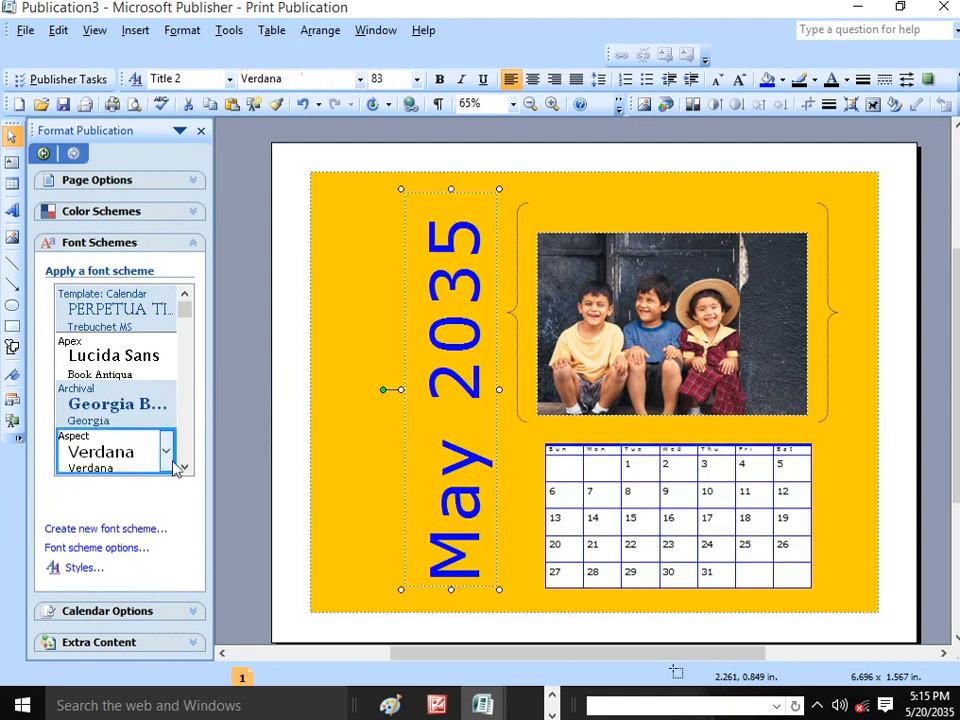
click(184, 467)
click(184, 467)
scroll(124, 467, down, 2)
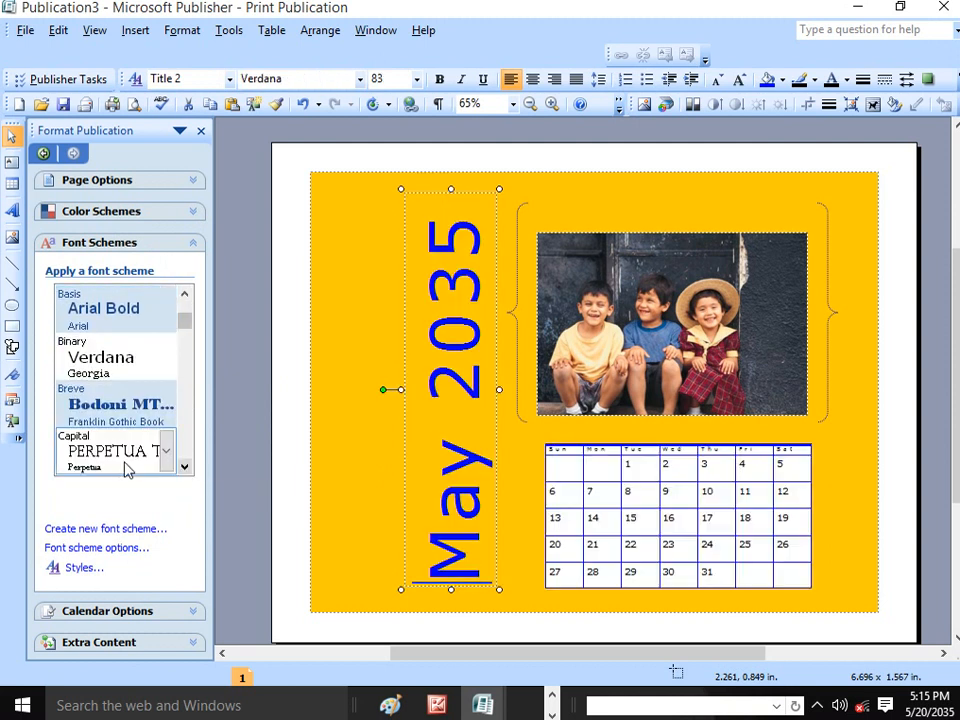
click(116, 455)
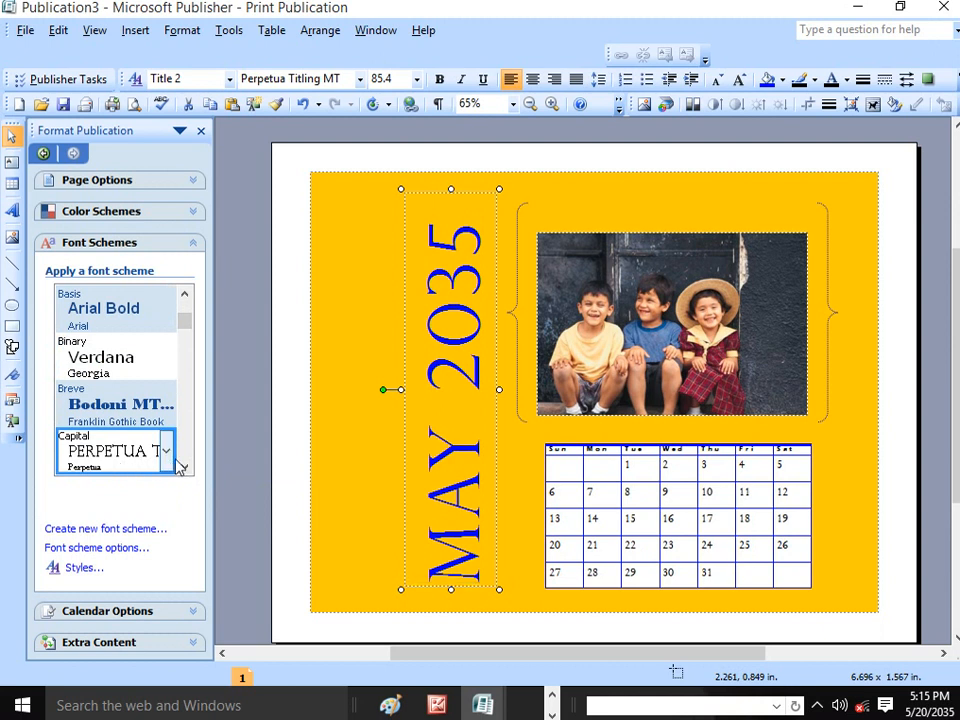
Step: Try the Etched font scheme with its Copperplate heading font on the calendar
click(184, 467)
click(184, 467)
click(184, 467)
click(184, 467)
click(184, 467)
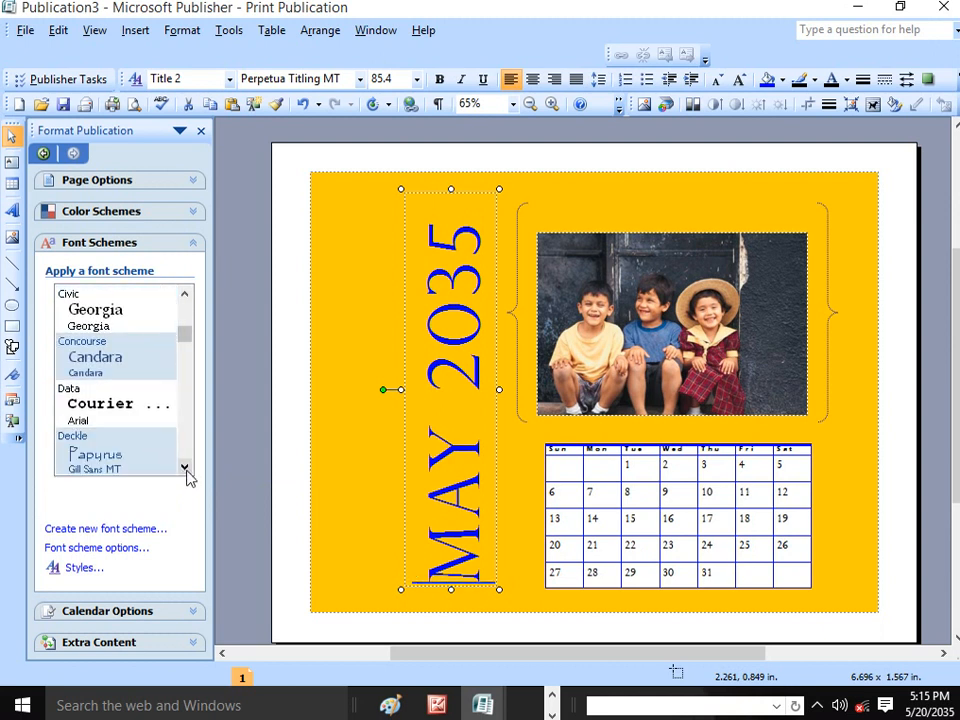
click(184, 467)
click(184, 467)
click(184, 467)
click(184, 467)
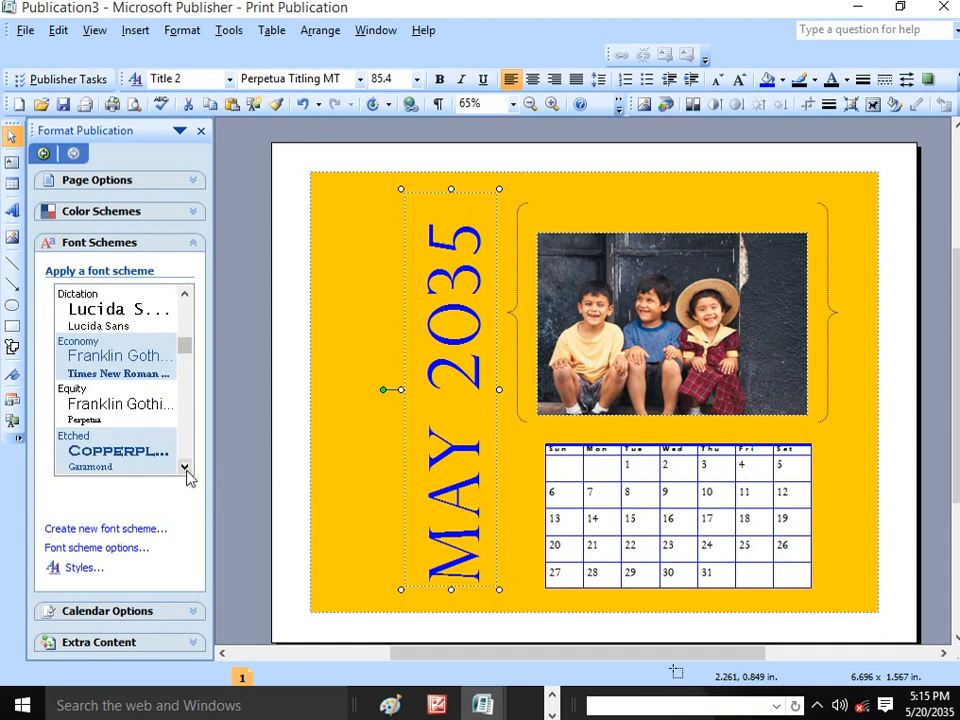
click(112, 457)
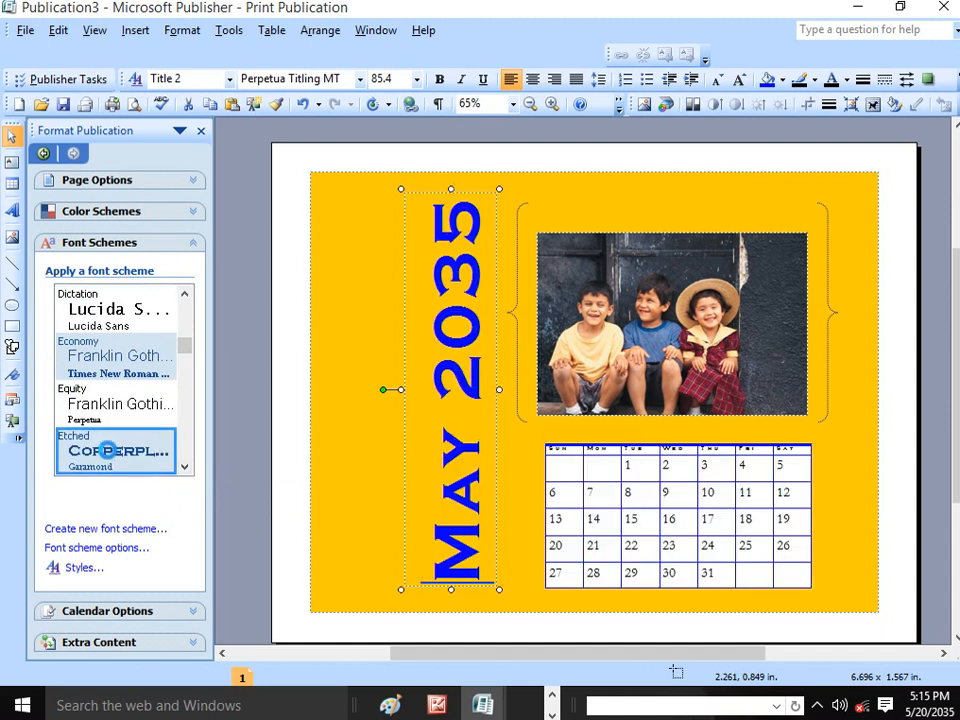
Step: Apply the Impact font scheme, pairing Impact with Georgia, to the calendar
click(185, 467)
click(185, 467)
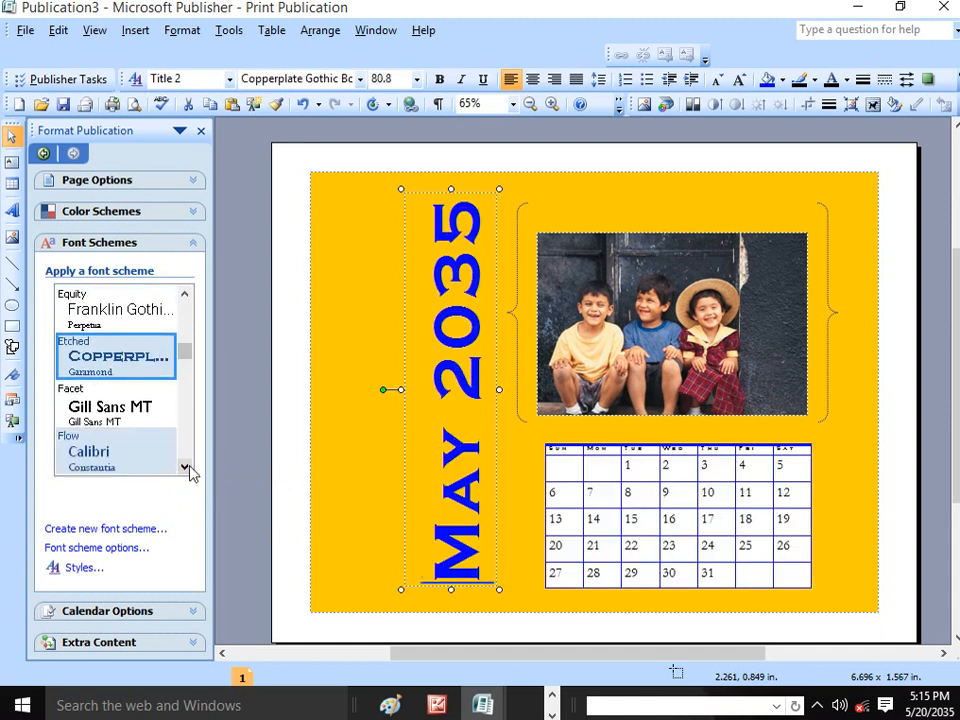
click(185, 467)
click(185, 467)
click(185, 467)
click(185, 467)
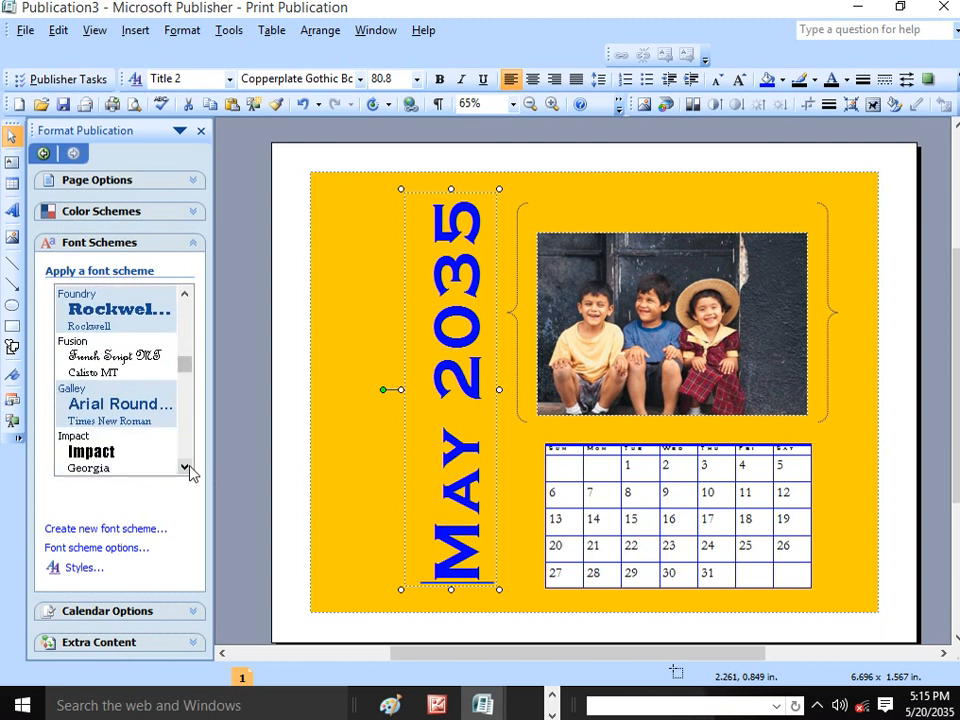
click(100, 466)
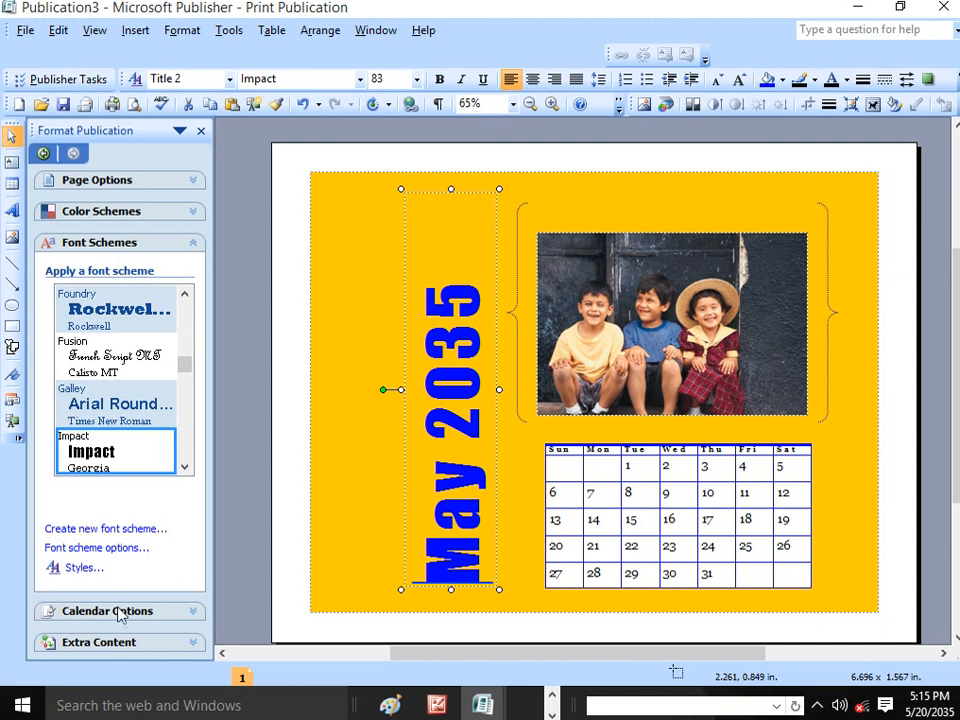
Step: View the calendar options for template and page size, stepping back to the font schemes and forward again
click(141, 620)
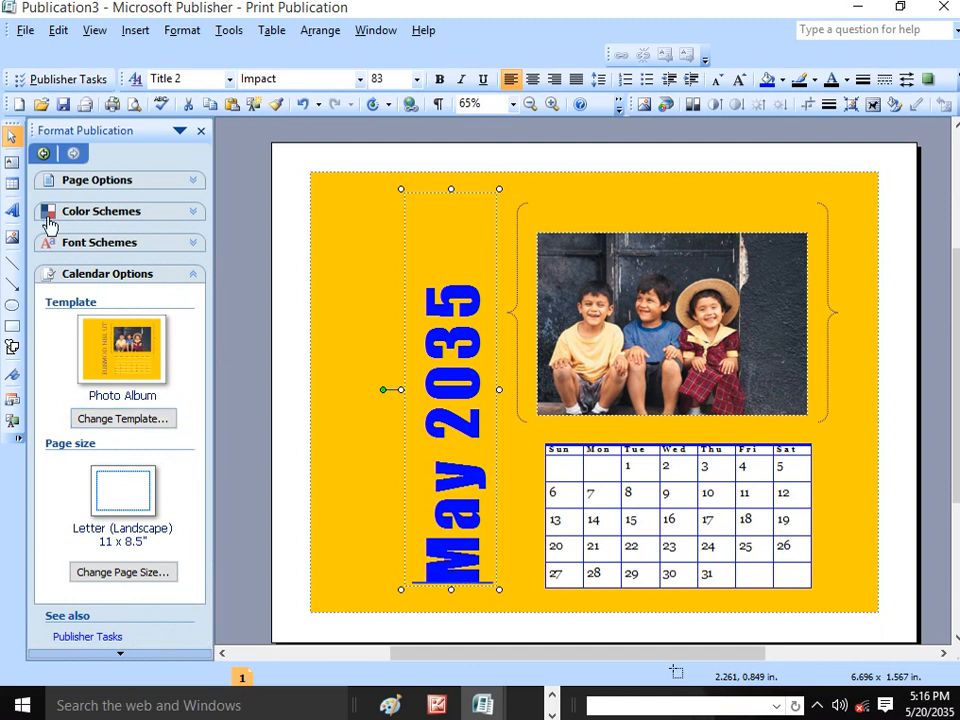
click(44, 154)
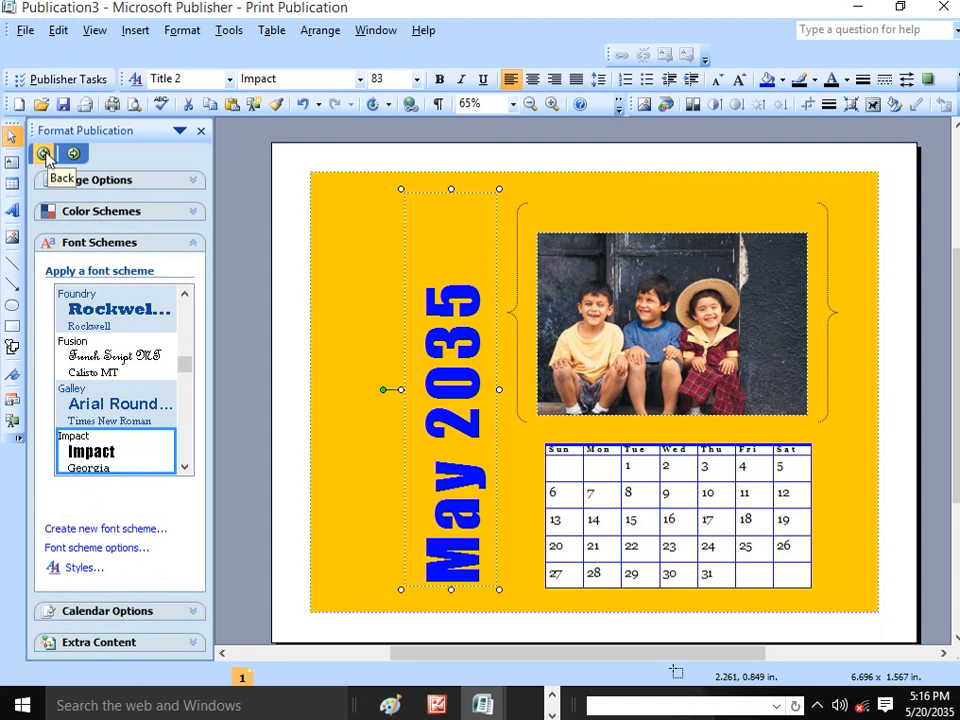
click(73, 153)
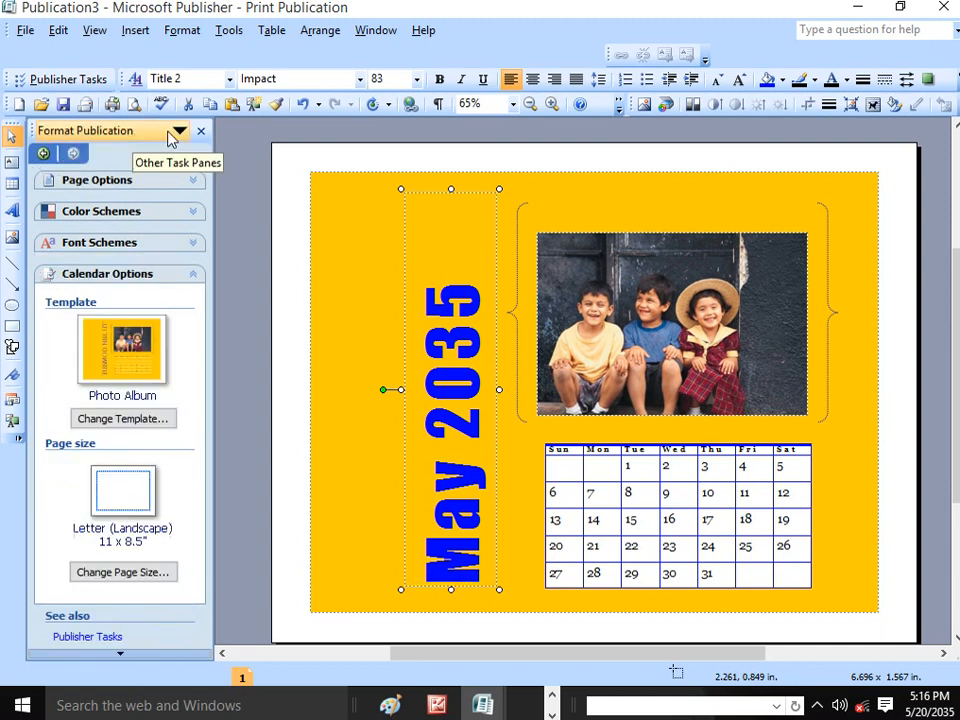
Step: List the other available task panes and close the Format Publication task pane
click(179, 133)
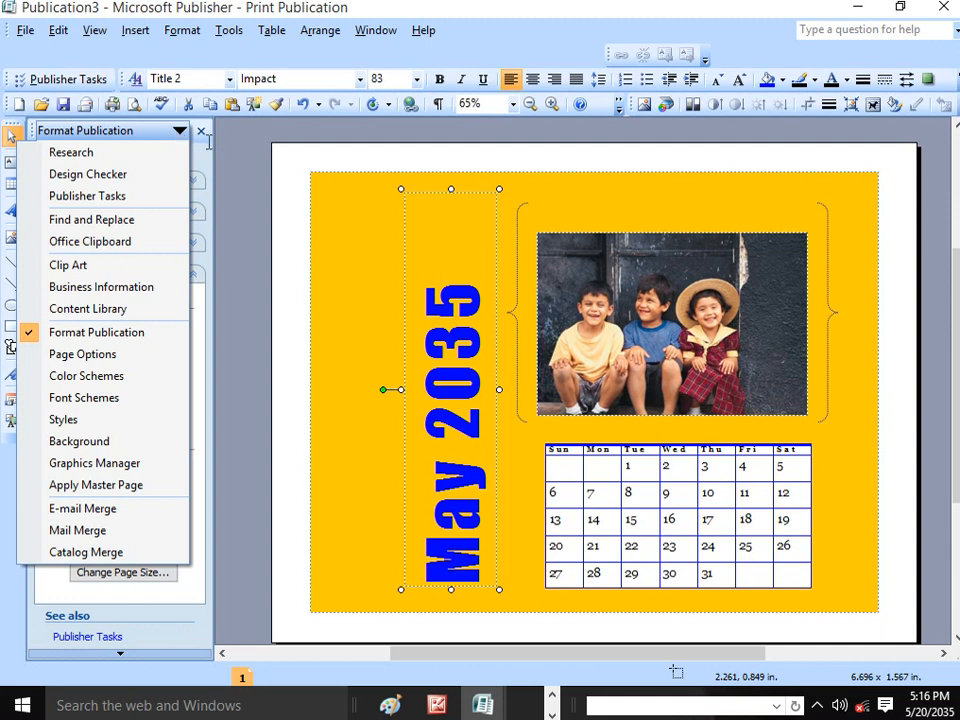
click(203, 135)
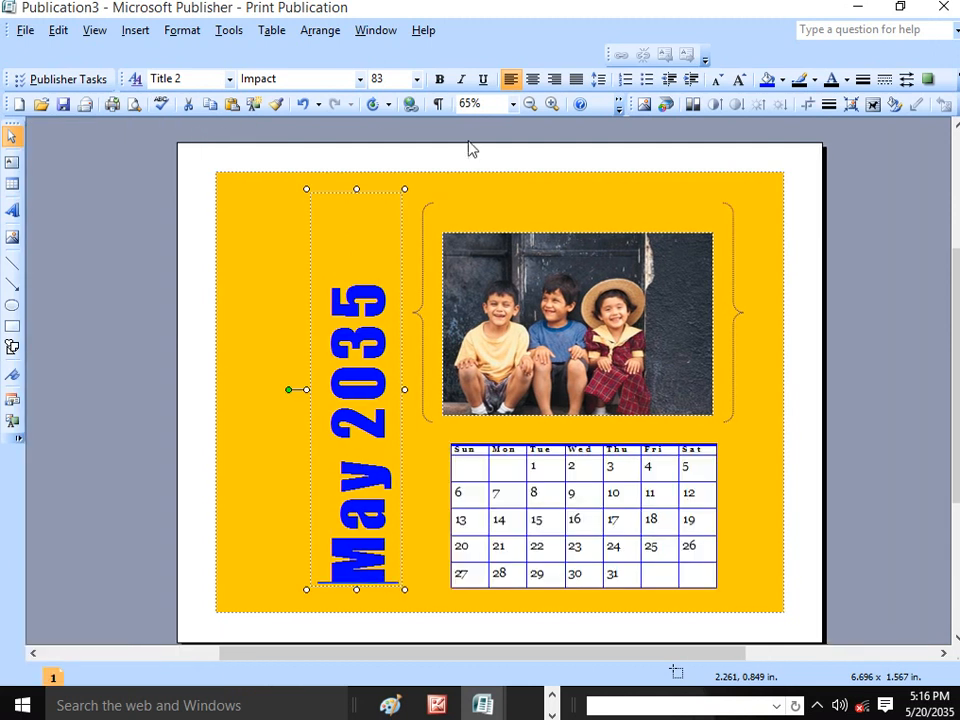